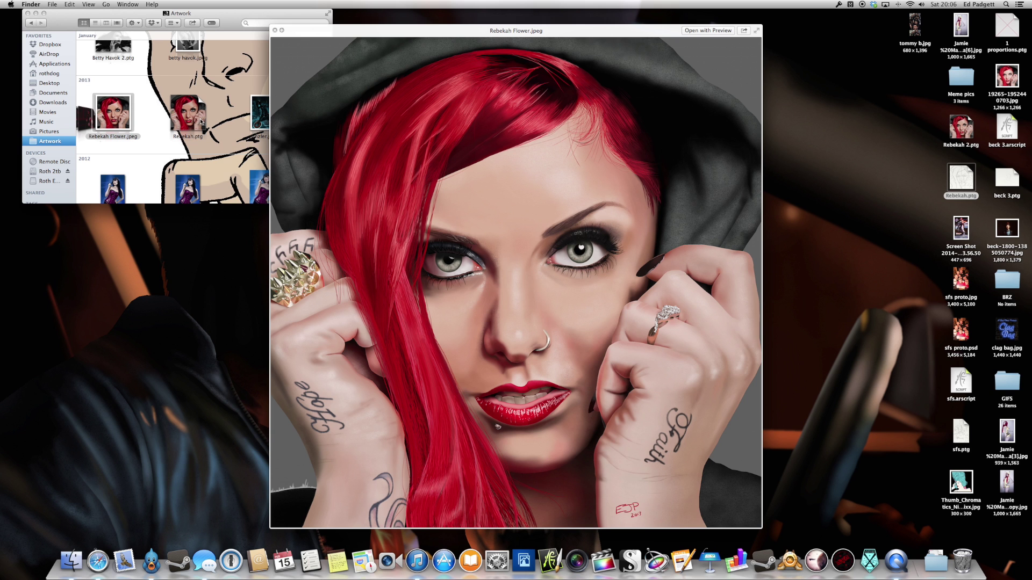
# Dismiss the portrait preview, minimise the Artwork folder window and open 1 proportions.ptg from the desktop
pyautogui.press('space')
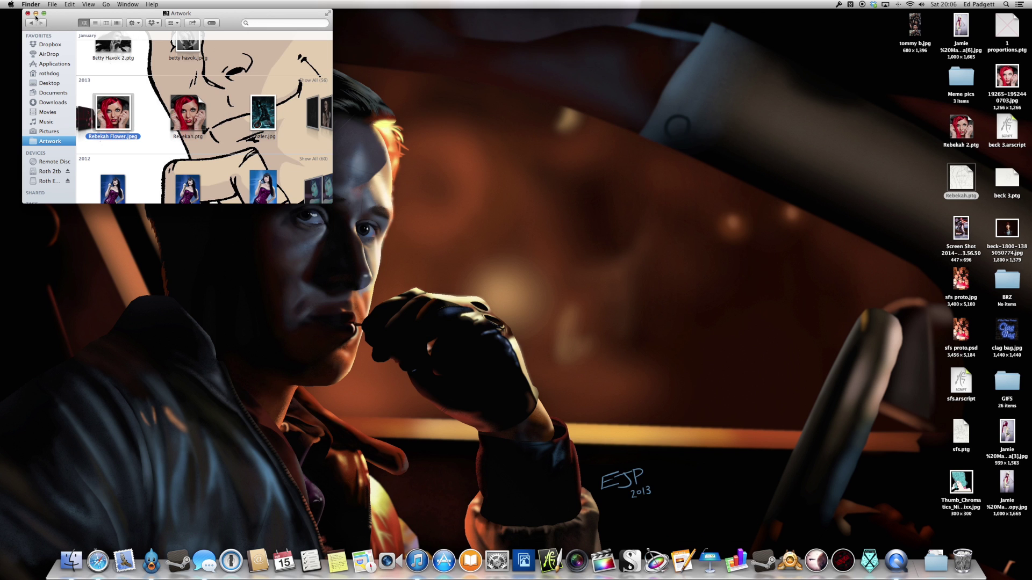
pyautogui.click(35, 13)
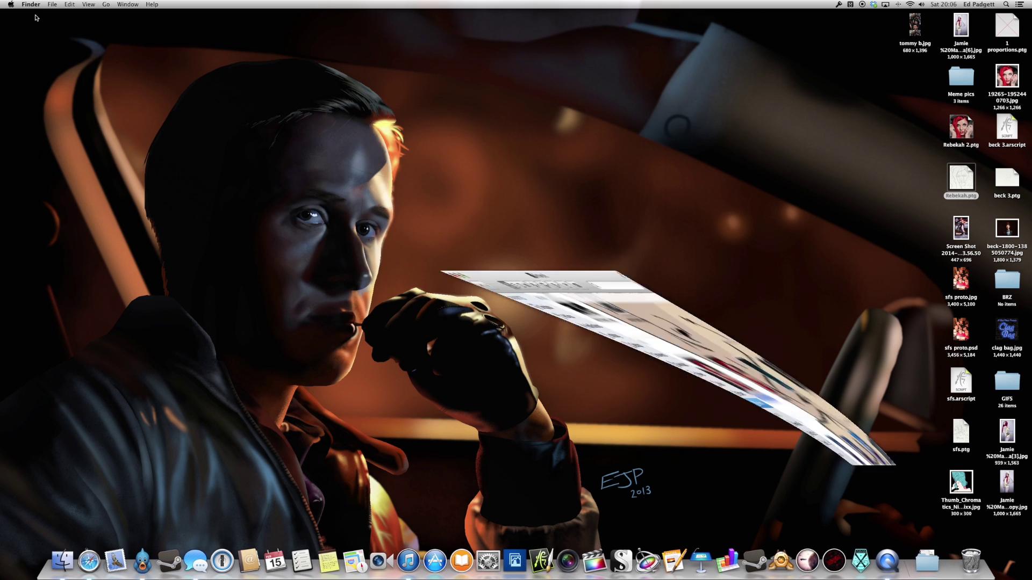
pyautogui.click(1005, 29)
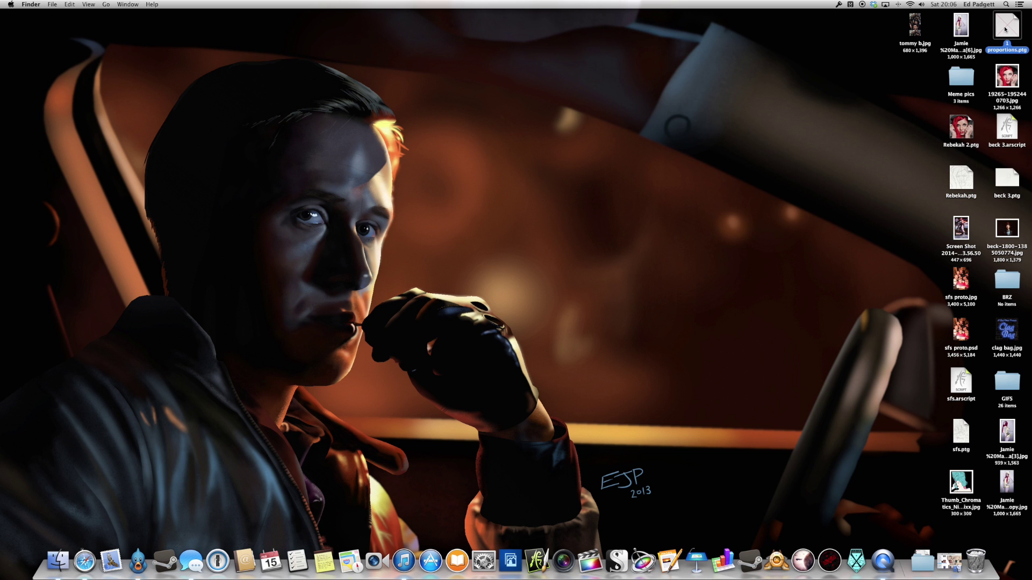
pyautogui.doubleClick(1005, 30)
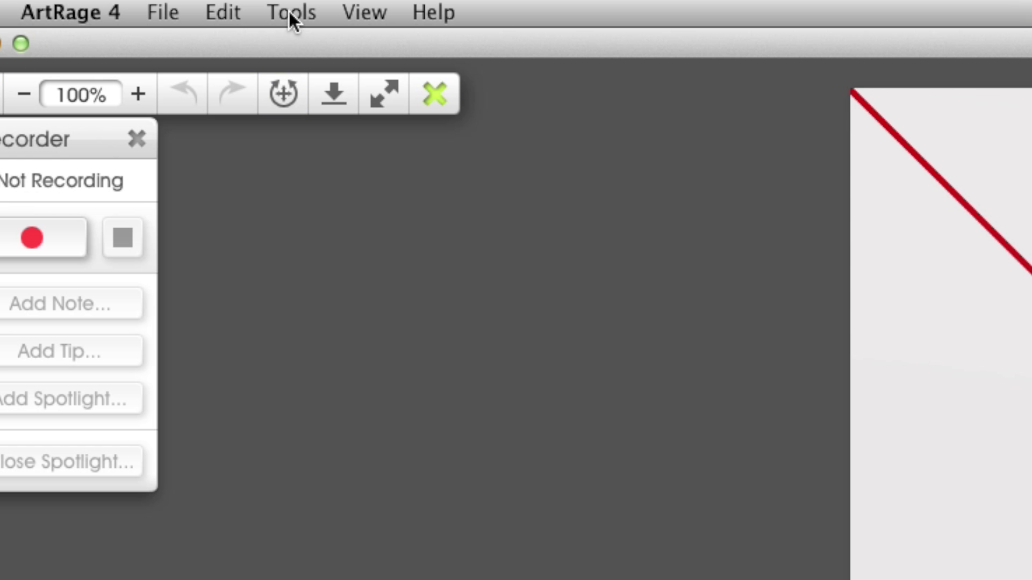
# Load 19265-1952440703.jpg from the Desktop as a reference image for the proportions painting
pyautogui.click(288, 8)
pyautogui.moveTo(324, 334)
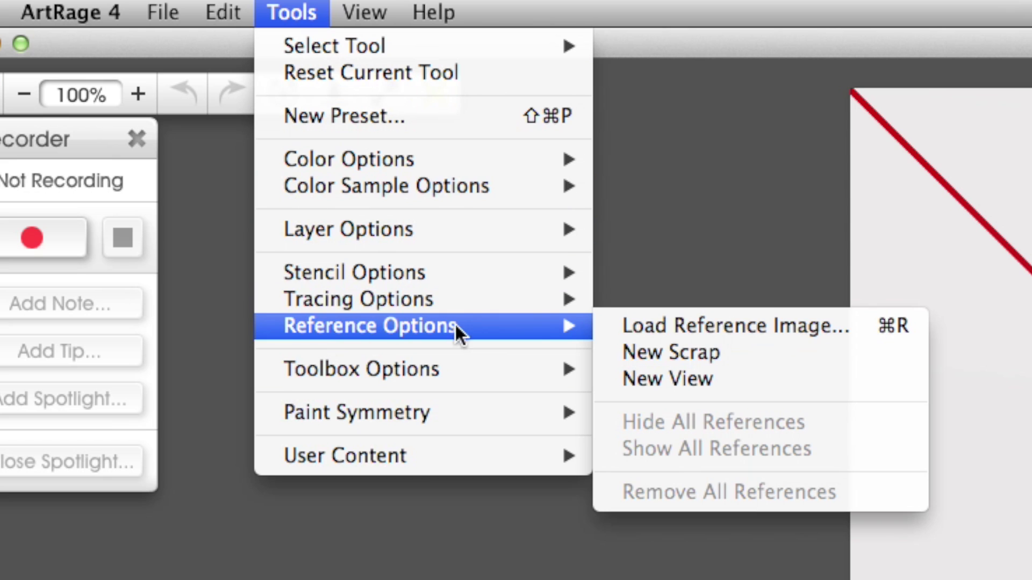
pyautogui.click(667, 323)
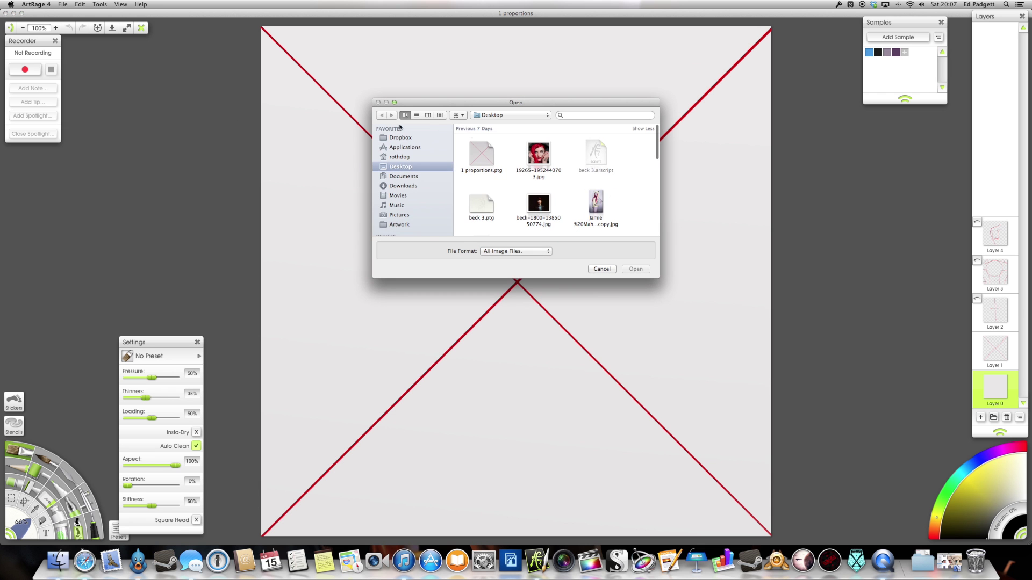
pyautogui.click(536, 178)
pyautogui.click(636, 269)
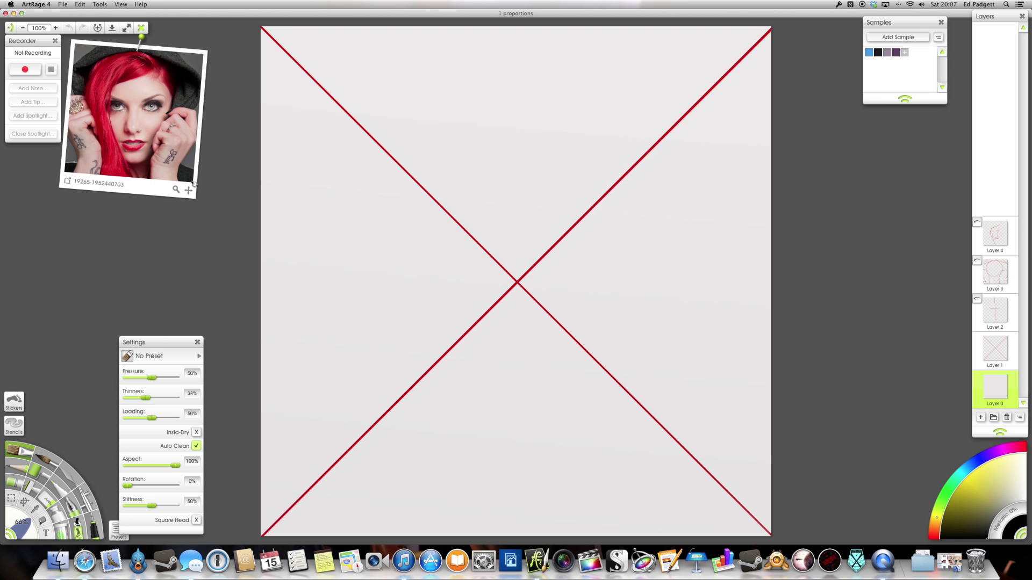
# Straighten the pinned reference photo and enlarge it beside the canvas
pyautogui.moveTo(194, 184); pyautogui.dragTo(198, 181)
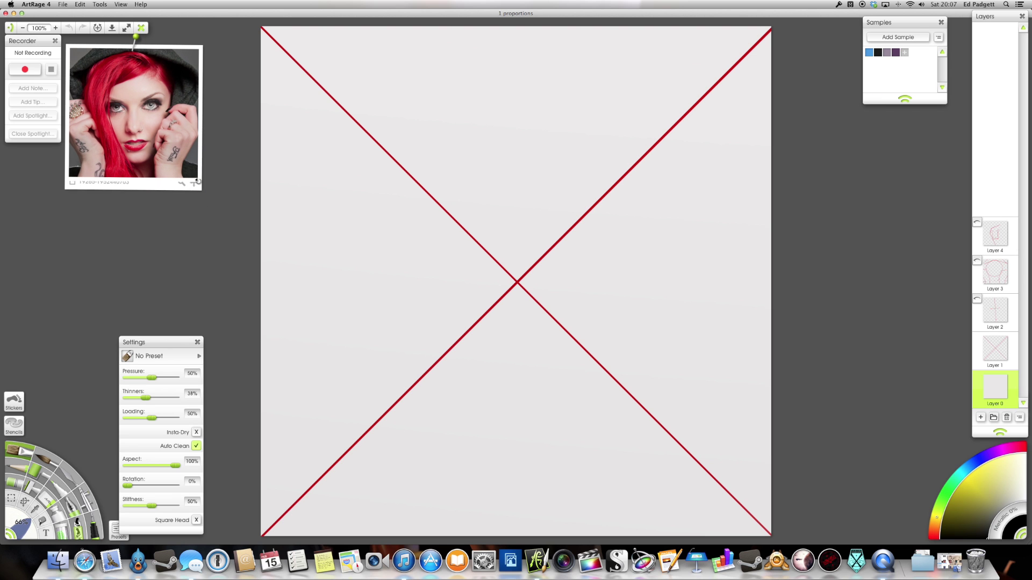
pyautogui.scroll(3, 152, 146)
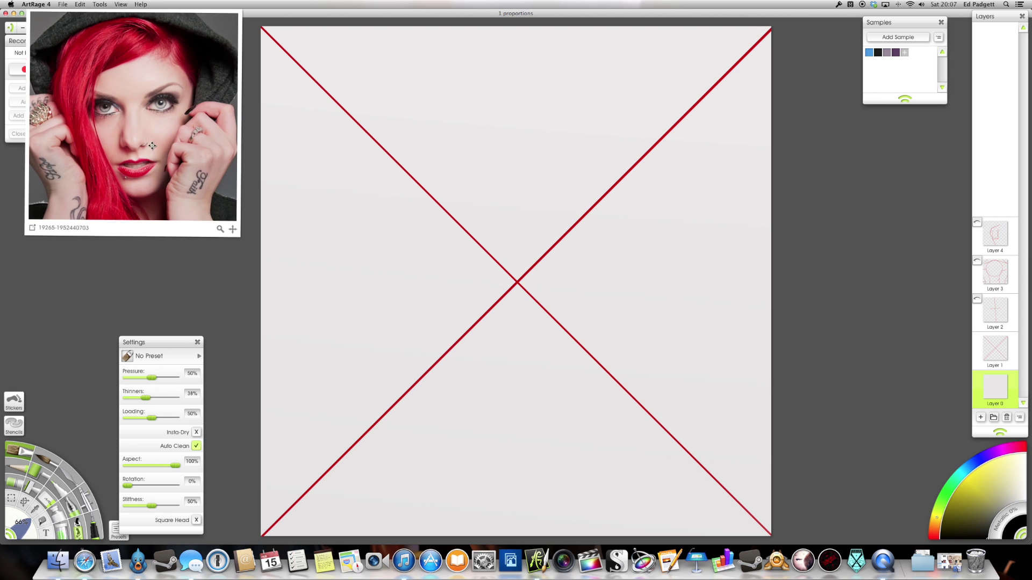
pyautogui.moveTo(152, 146)
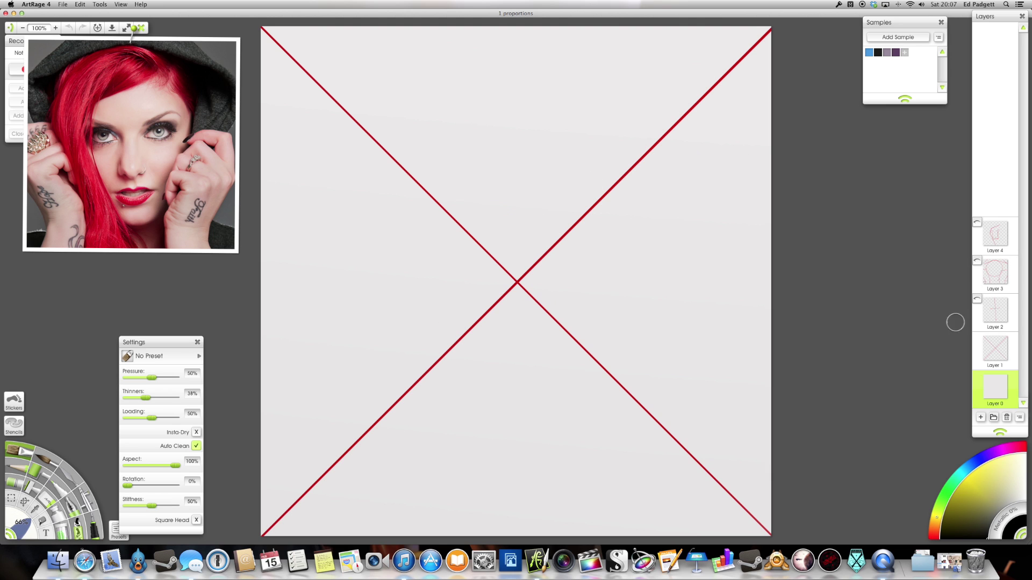
# Select Layer 2 and show its centre and eye guide lines, along with the head circle and outline guides on Layer 3
pyautogui.click(990, 310)
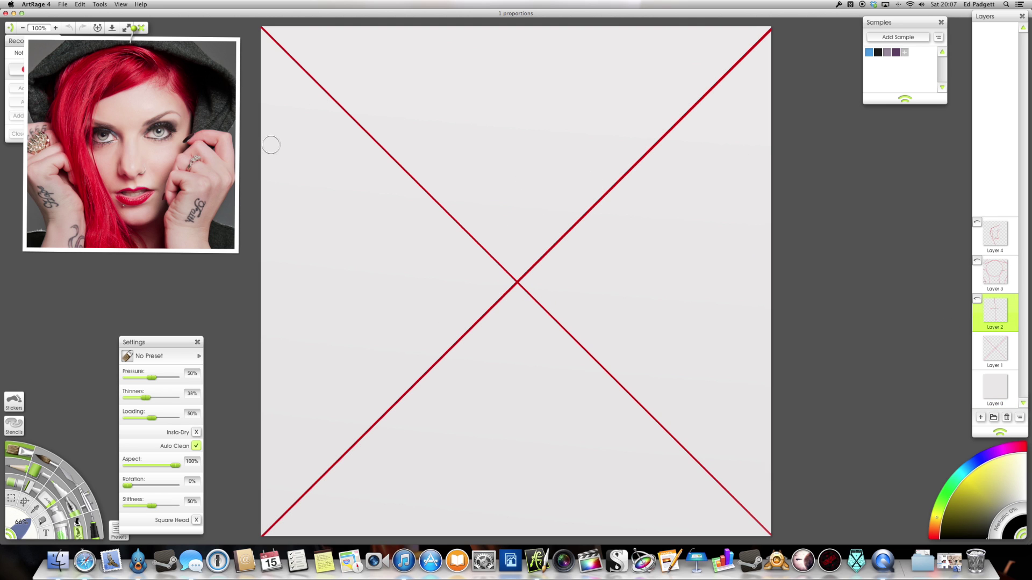
pyautogui.click(977, 300)
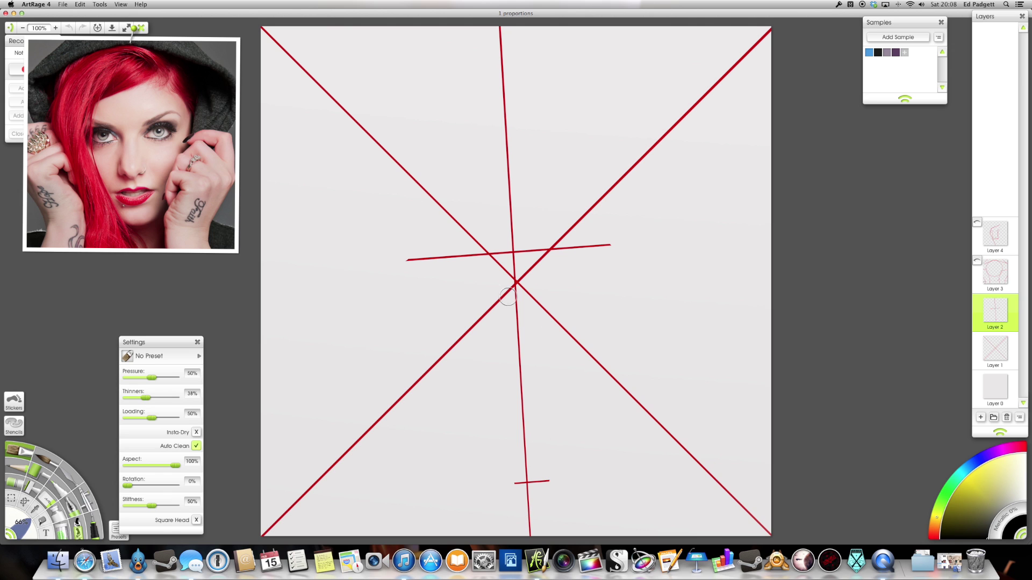
pyautogui.moveTo(218, 158)
pyautogui.moveTo(134, 111)
pyautogui.moveTo(108, 130)
pyautogui.moveTo(200, 90)
pyautogui.click(977, 262)
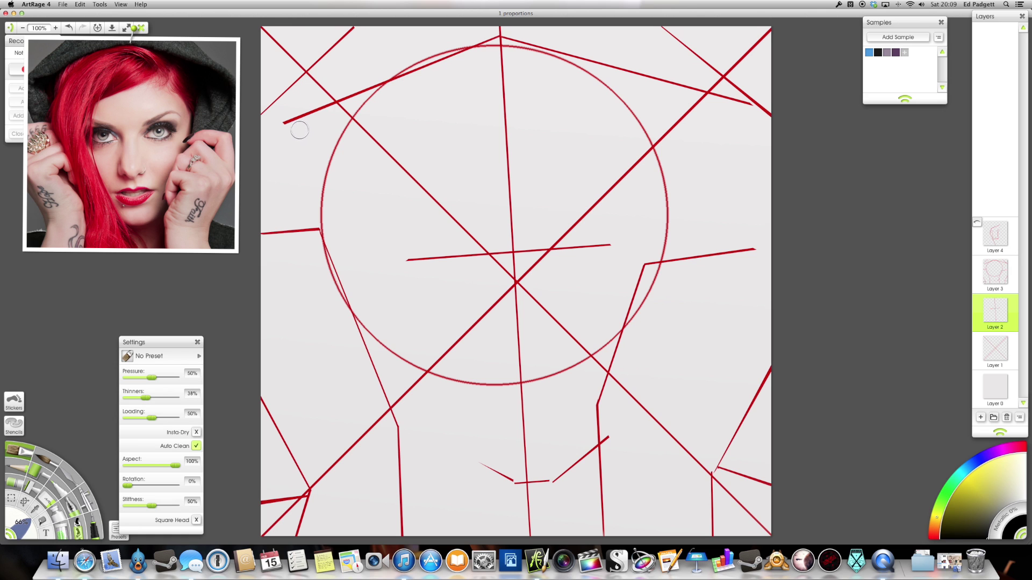
# Show the hairline, brow, nose and mouth guide lines on Layer 4 and compare them with the reference photo
pyautogui.moveTo(153, 63)
pyautogui.moveTo(186, 255)
pyautogui.moveTo(114, 81)
pyautogui.moveTo(980, 232)
pyautogui.click(976, 223)
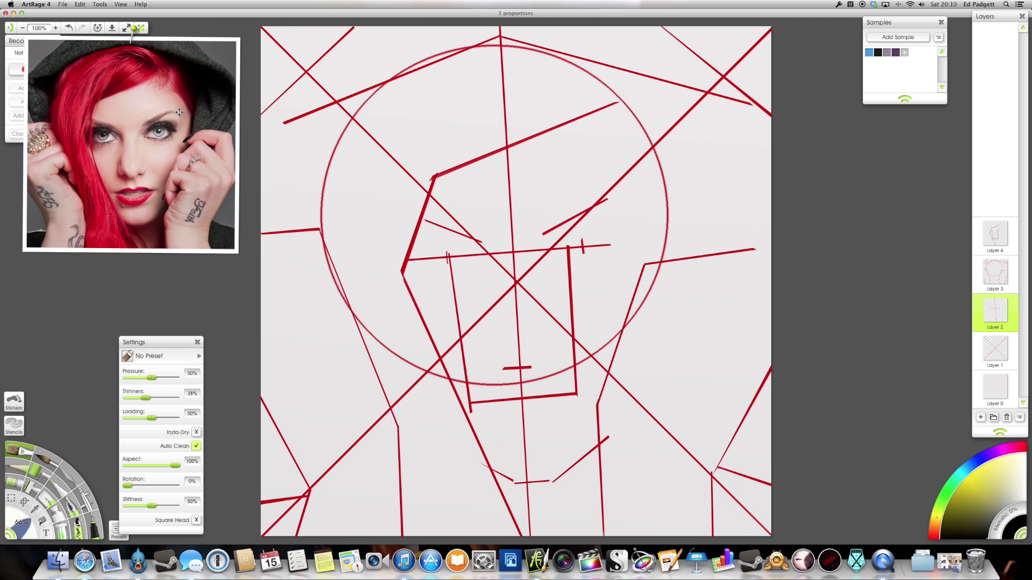
pyautogui.moveTo(79, 175)
pyautogui.moveTo(502, 368); pyautogui.dragTo(531, 368)
pyautogui.moveTo(158, 133)
# Quit ArtRage to close the proportions painting, and open Rebekah.ptg from the desktop
pyautogui.click(44, 4)
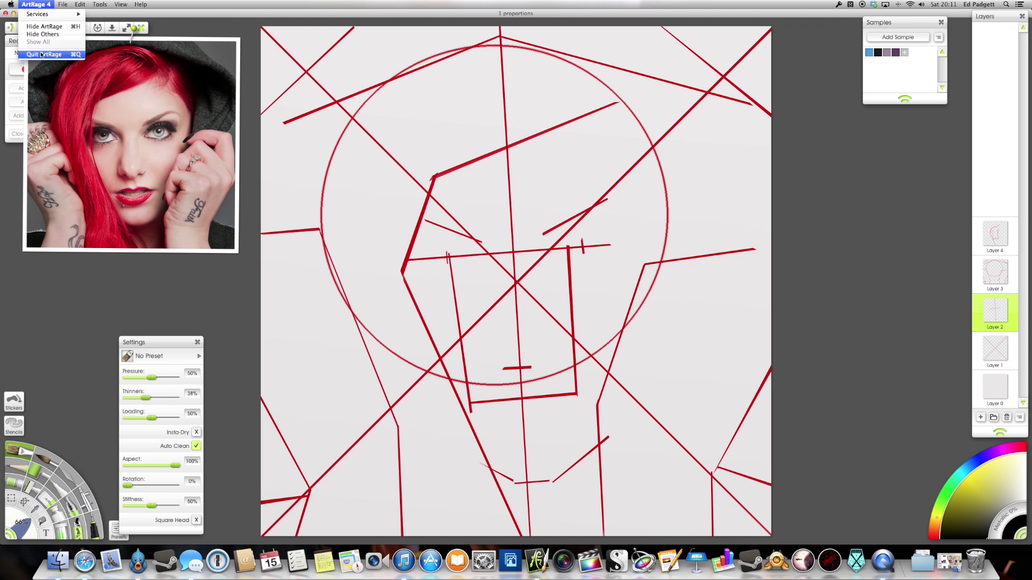
pyautogui.click(40, 54)
pyautogui.click(494, 161)
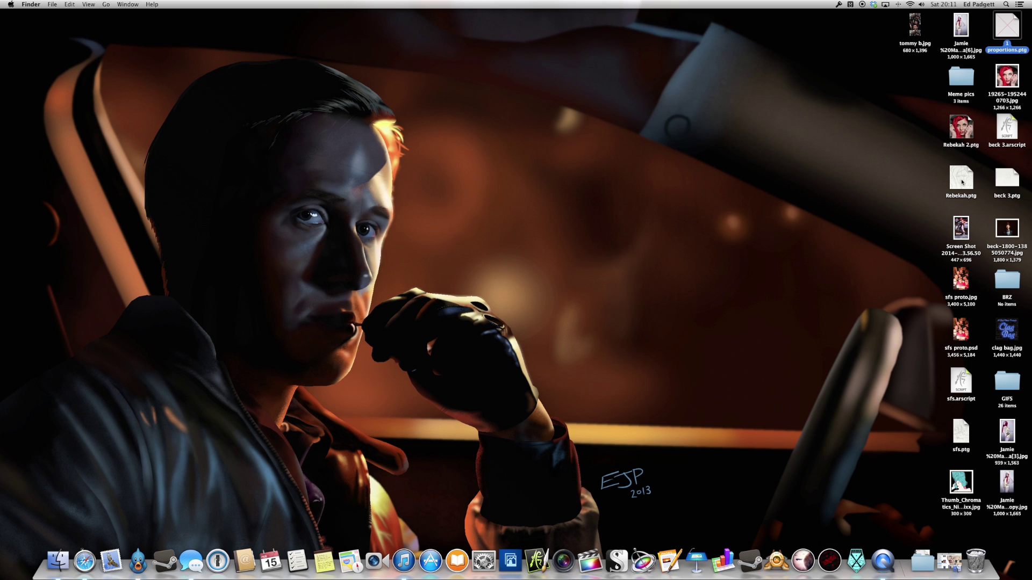
pyautogui.click(961, 180)
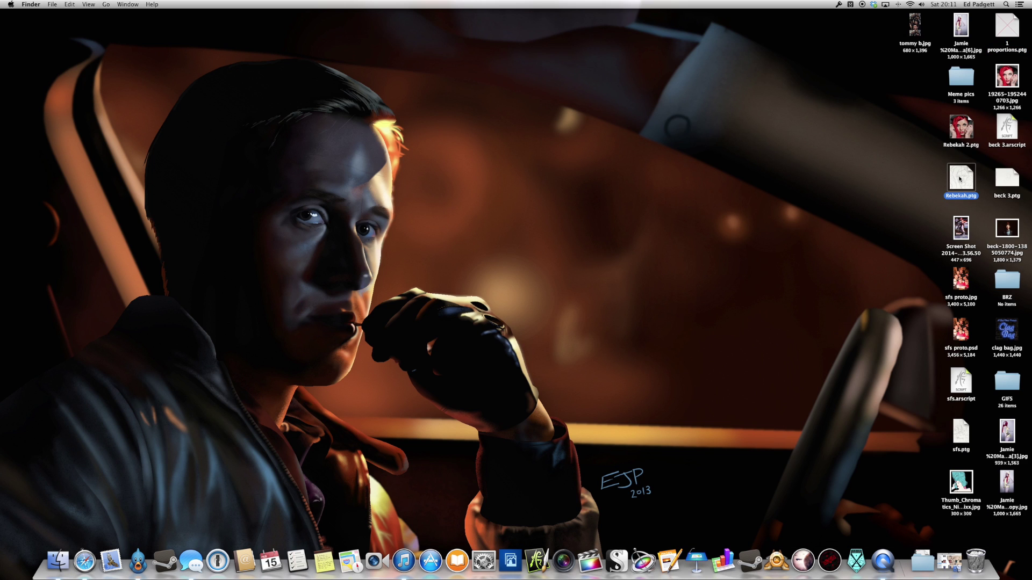
pyautogui.doubleClick(961, 179)
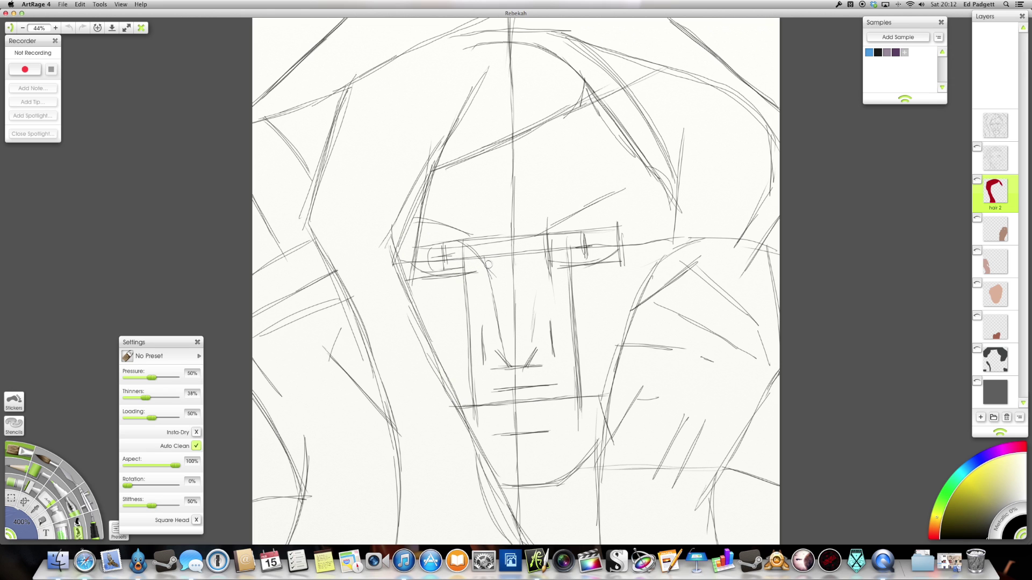
# Load 19265-1952440703.jpg from the Desktop as a reference image for the Rebekah painting
pyautogui.click(92, 4)
pyautogui.moveTo(111, 95)
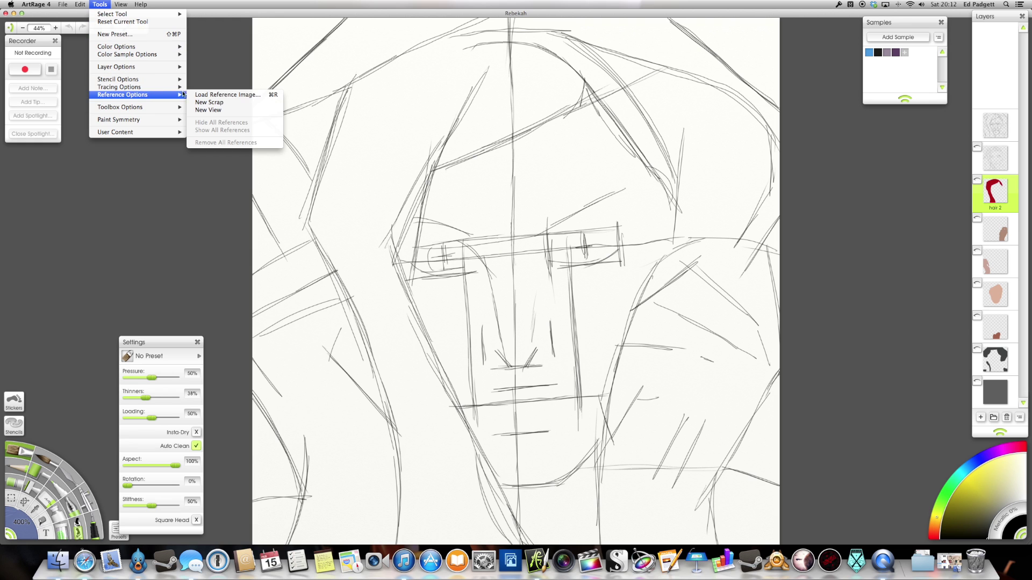
pyautogui.click(227, 94)
pyautogui.click(552, 179)
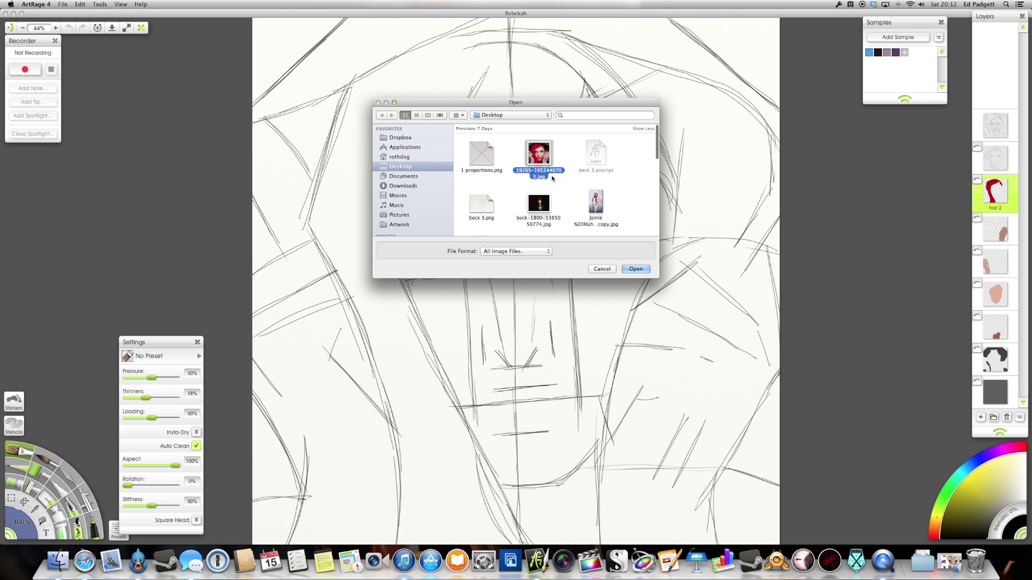
pyautogui.press('Return')
# Reposition the reference photo beside the canvas, straighten it and enlarge it
pyautogui.moveTo(92, 120)
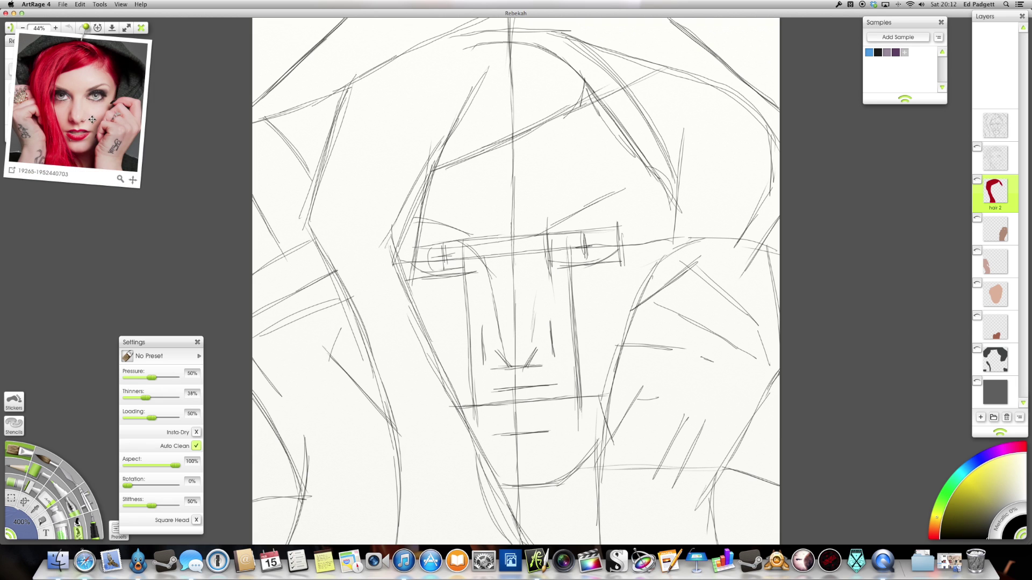
pyautogui.moveTo(92, 120); pyautogui.dragTo(130, 131)
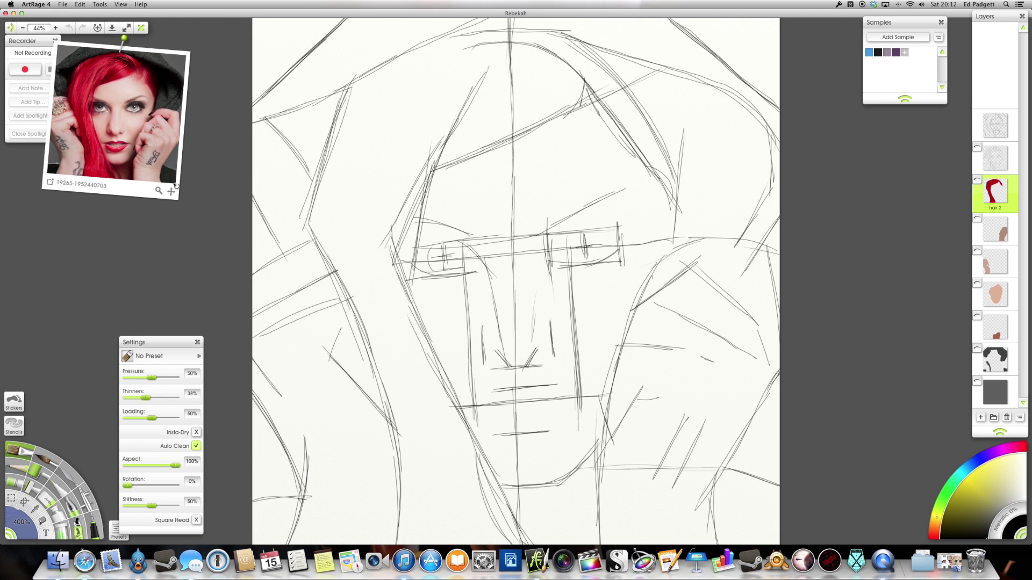
pyautogui.moveTo(176, 186)
pyautogui.mouseDown()
pyautogui.moveTo(185, 195)
pyautogui.moveTo(181, 182)
pyautogui.mouseUp()
pyautogui.moveTo(146, 146); pyautogui.dragTo(162, 160)
pyautogui.click(190, 181)
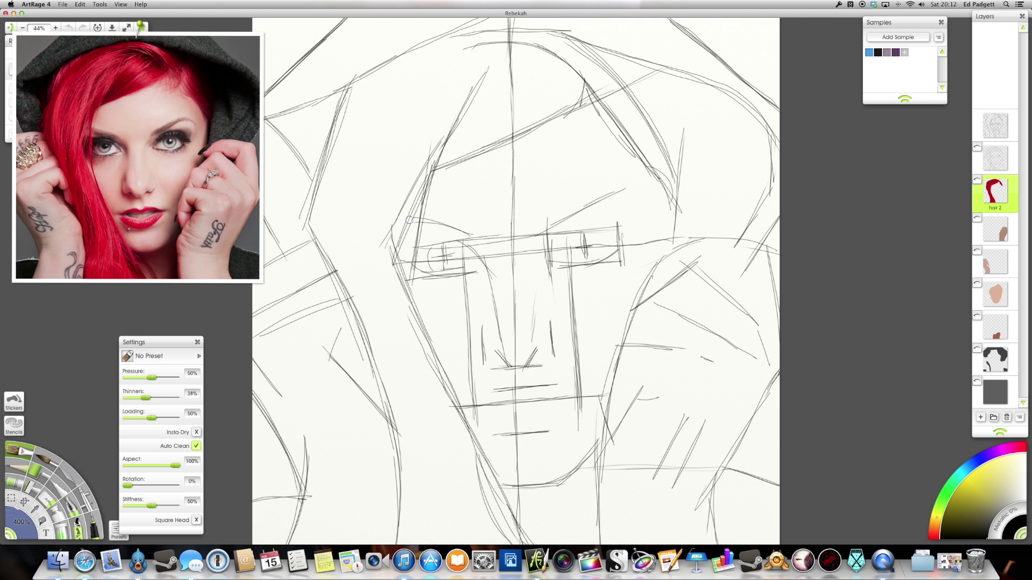
# Set the opacity of the rough construction sketch on the topmost layer to 20%
pyautogui.hscroll(-3, 387, 203)
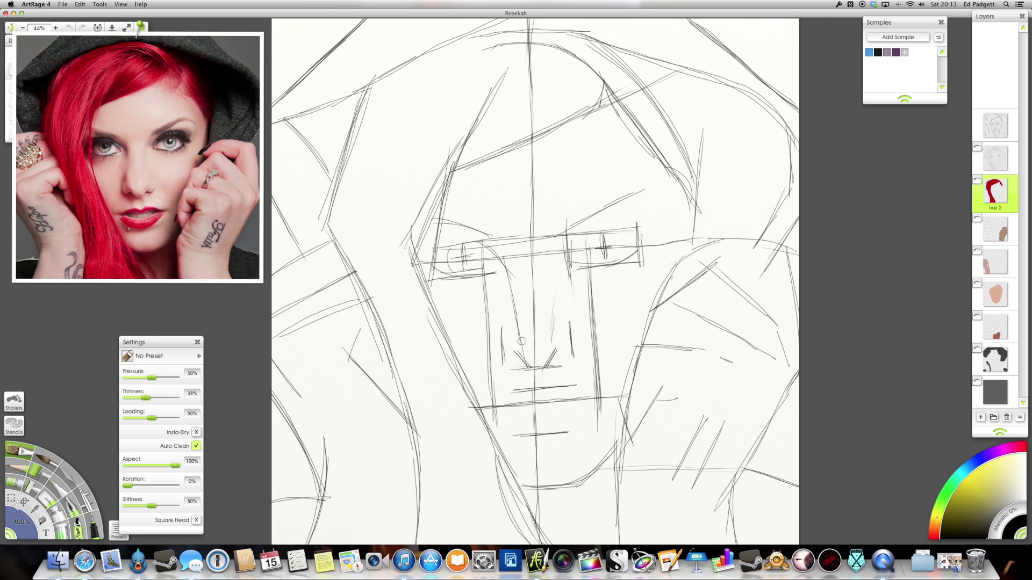
pyautogui.moveTo(995, 132)
pyautogui.click(977, 137)
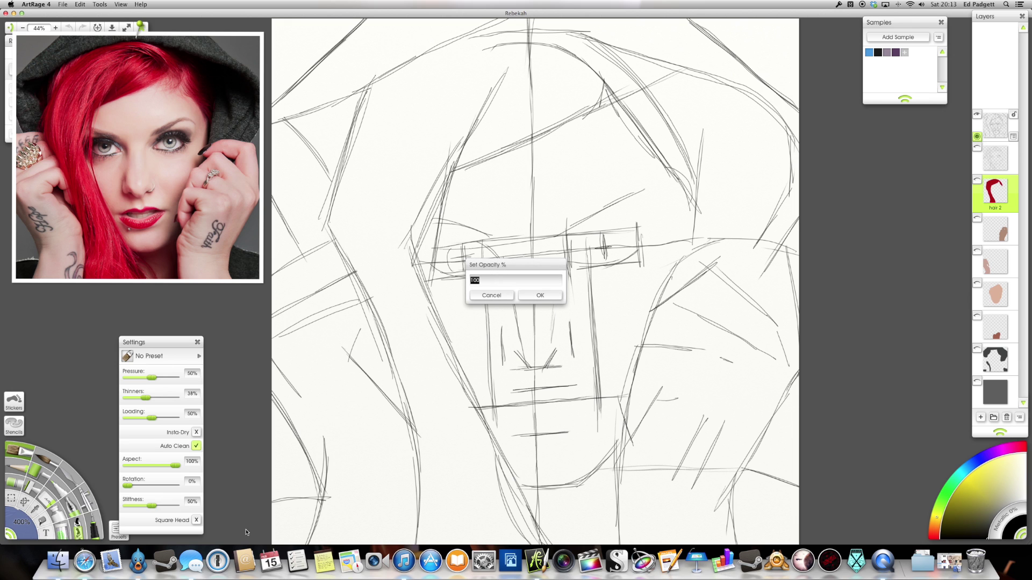
pyautogui.write('20')
pyautogui.press('Return')
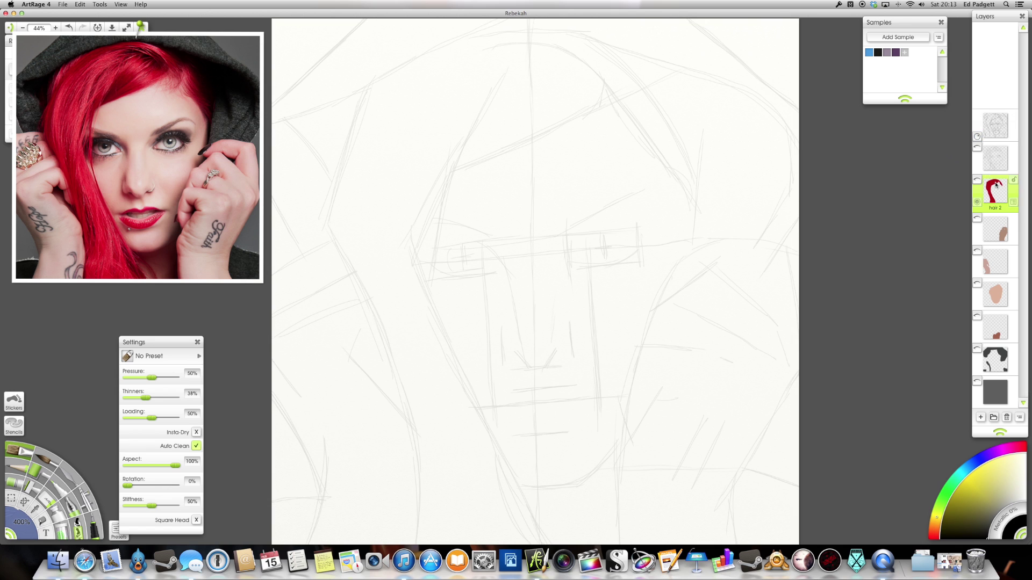
# Show the detailed pencil drawing on the second layer and hide the rough construction sketch above it
pyautogui.moveTo(986, 164)
pyautogui.click(977, 147)
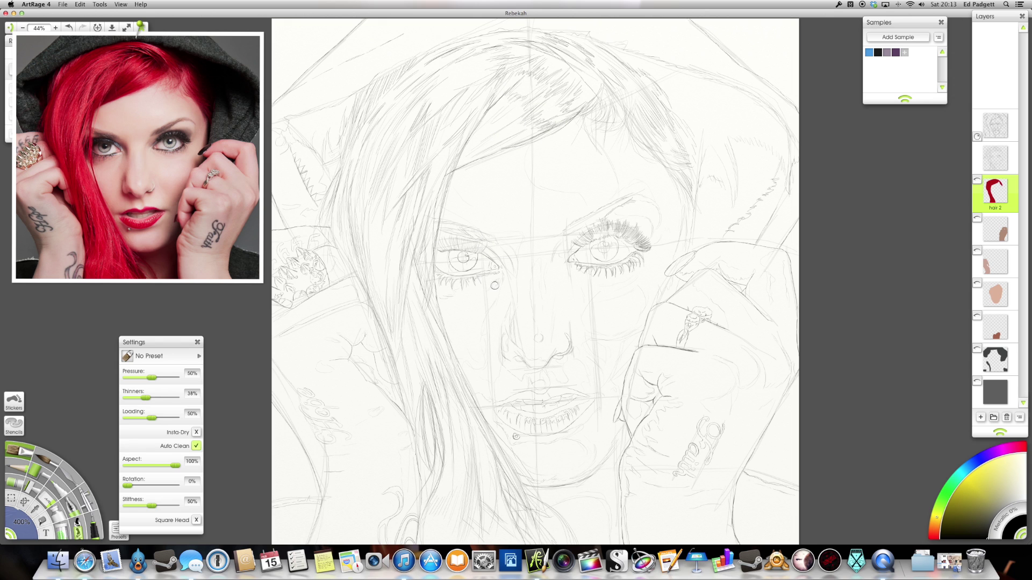
pyautogui.click(977, 115)
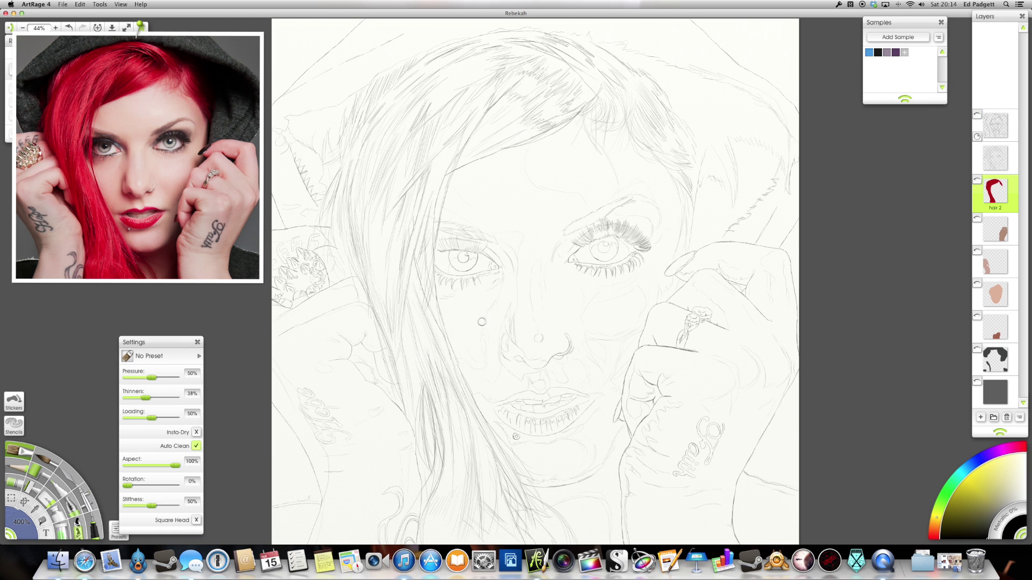
# Examine the detailed drawing up close, covering the eyes, nose, lips, both hands, the tattoos and the rings
pyautogui.scroll(1, 481, 322)
pyautogui.scroll(2, 482, 322)
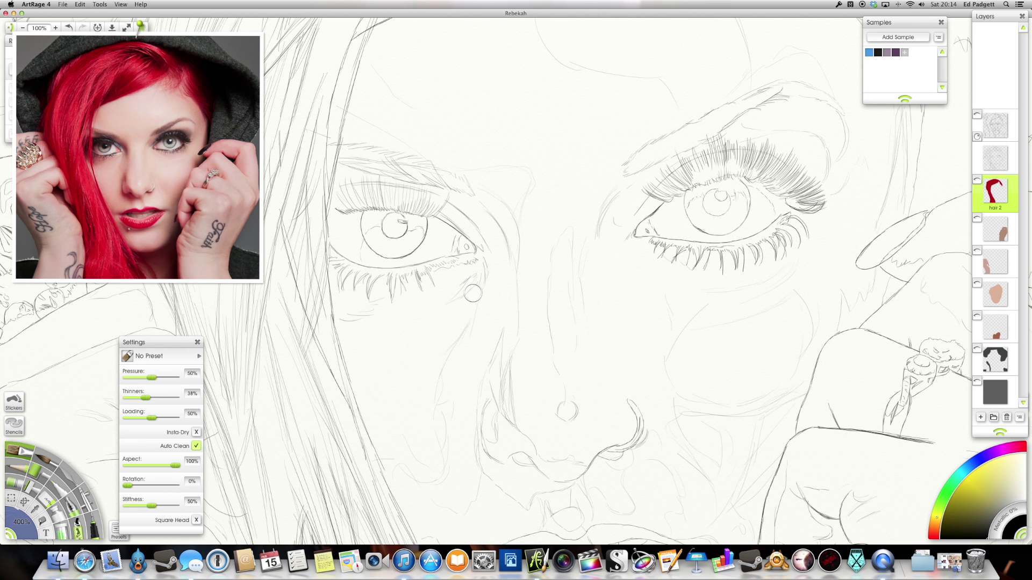
pyautogui.hscroll(-3, 474, 289)
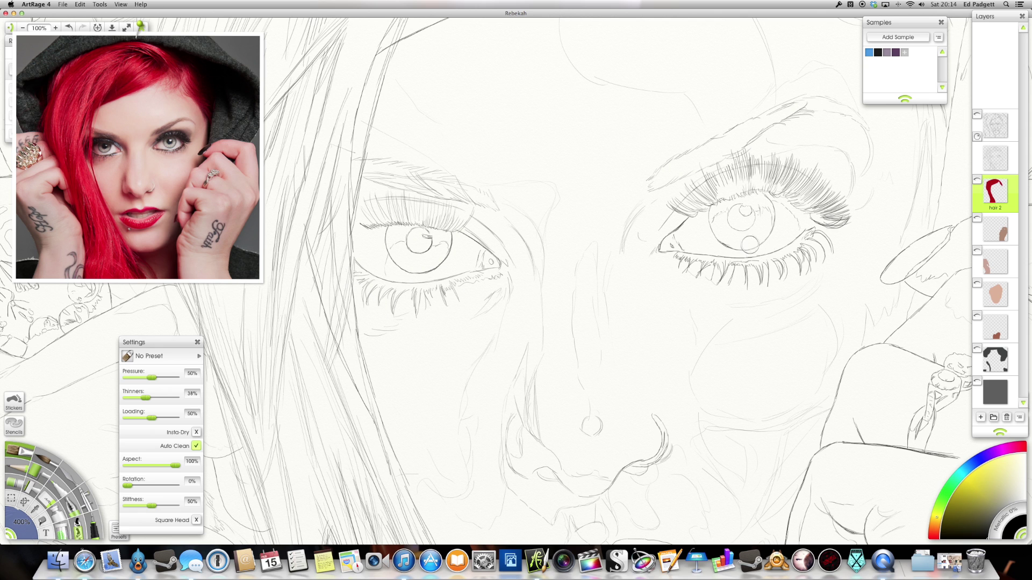
pyautogui.scroll(-5, 579, 377)
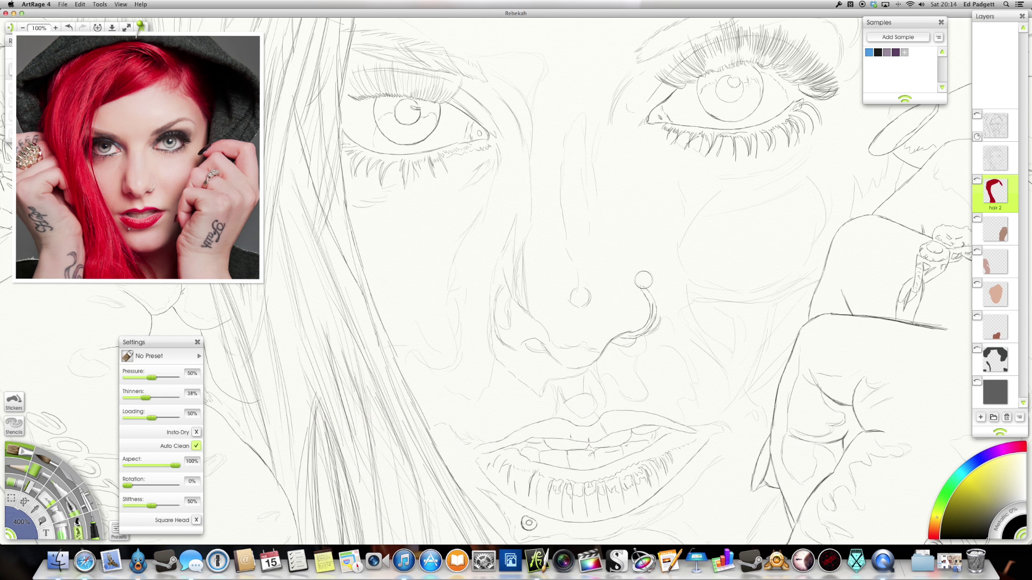
pyautogui.scroll(-5, 579, 396)
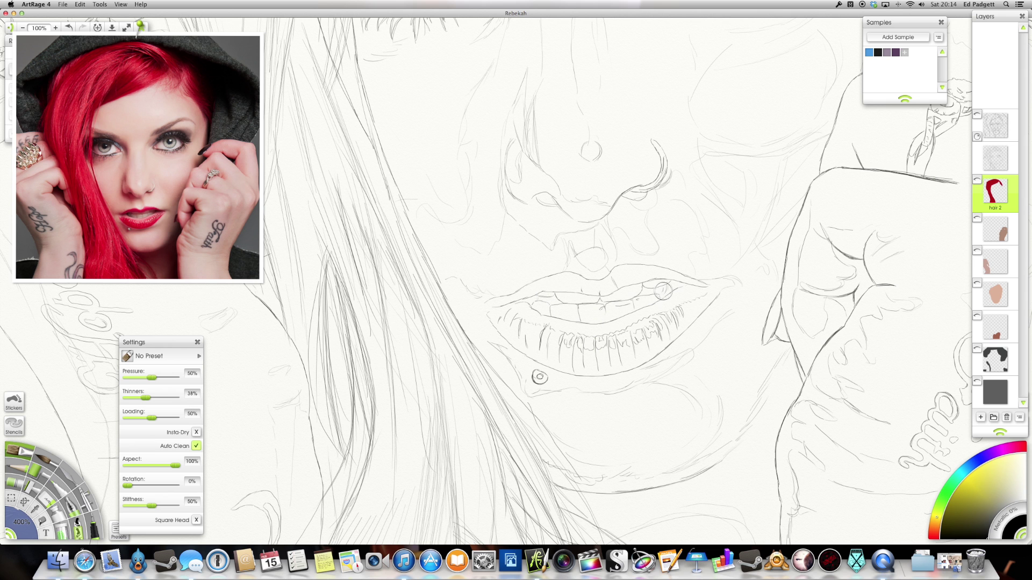
pyautogui.hscroll(10, 610, 347)
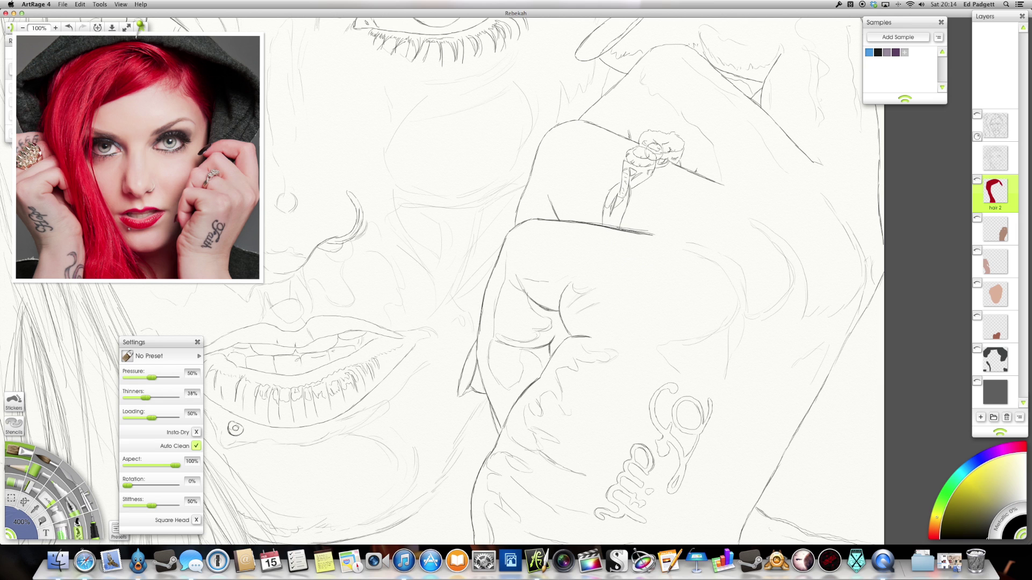
pyautogui.hscroll(-6, 532, 188)
pyautogui.hscroll(-15, 538, 295)
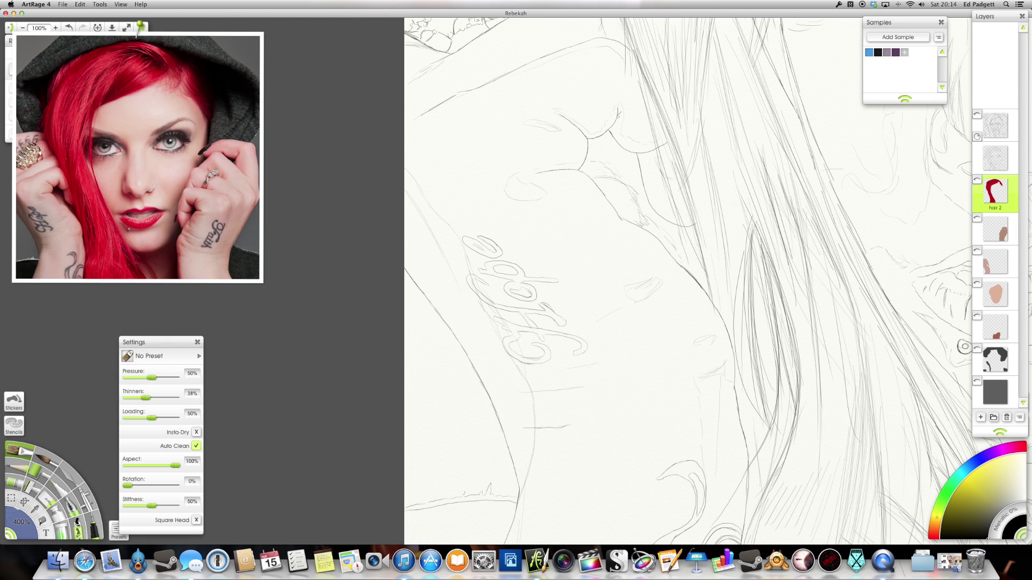
pyautogui.scroll(6, 564, 284)
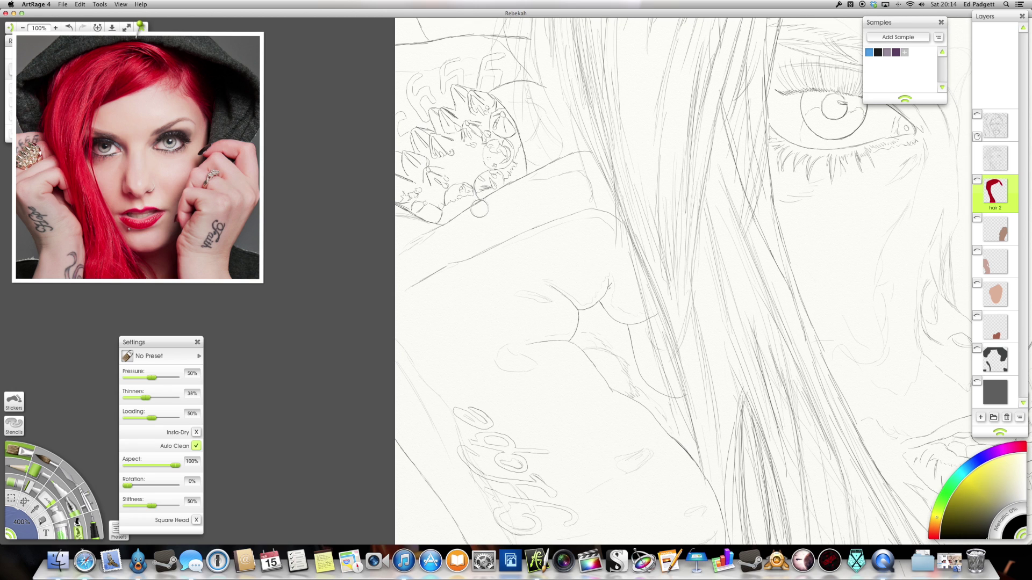
# Examine the hair strands, hairline and face outlines of the detailed pencil drawing
pyautogui.scroll(-5, 478, 215)
pyautogui.scroll(6, 571, 181)
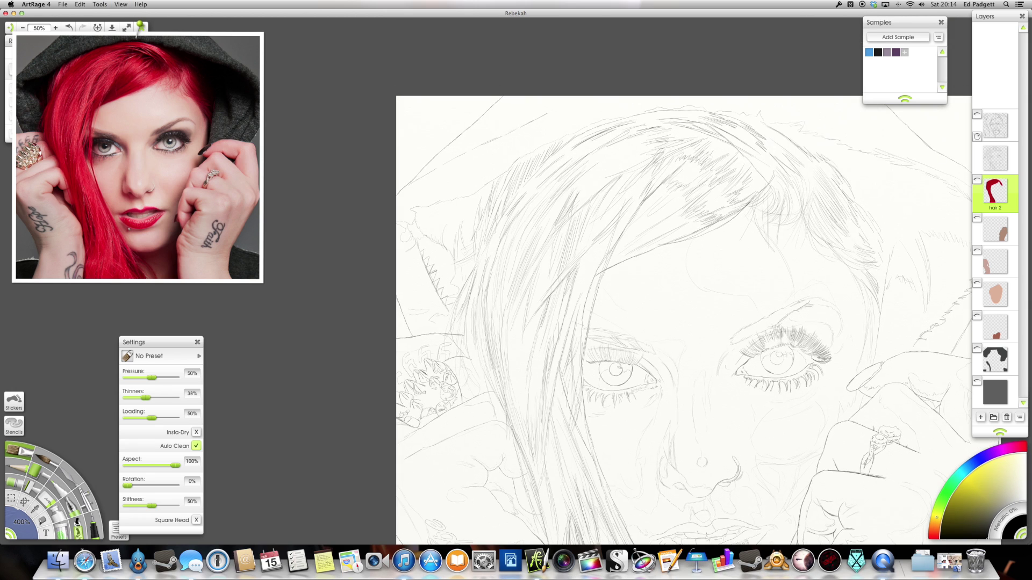
pyautogui.scroll(-1, 705, 160)
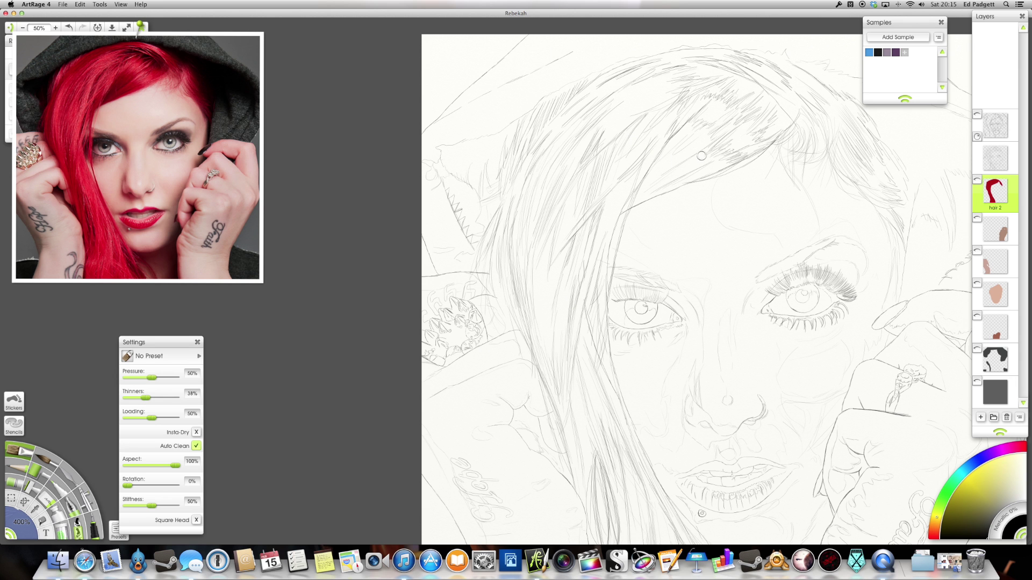
pyautogui.moveTo(701, 155)
pyautogui.mouseDown()
pyautogui.moveTo(586, 148)
pyautogui.moveTo(652, 156)
pyautogui.moveTo(645, 184)
pyautogui.mouseUp()
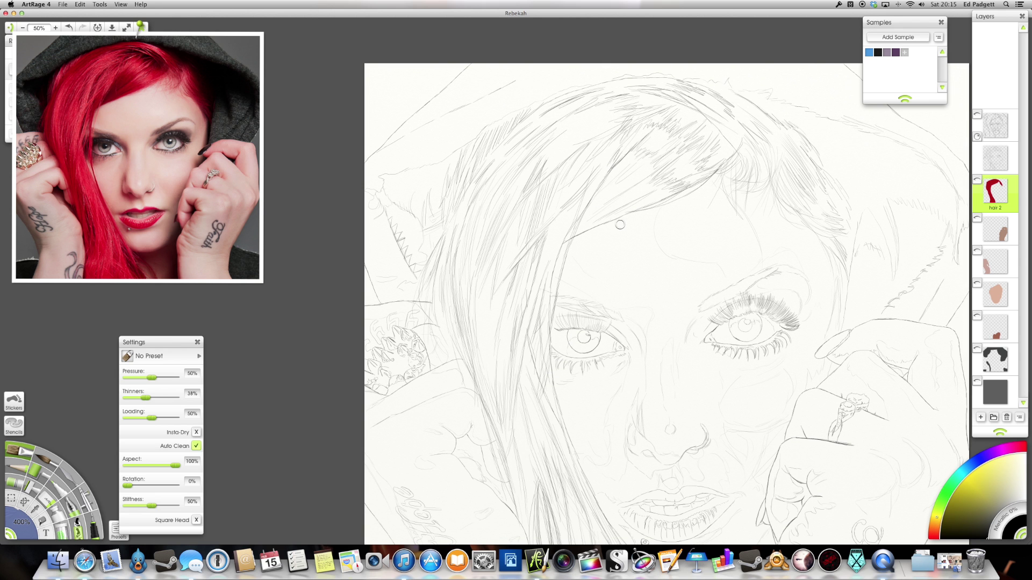
pyautogui.moveTo(587, 238); pyautogui.dragTo(554, 193)
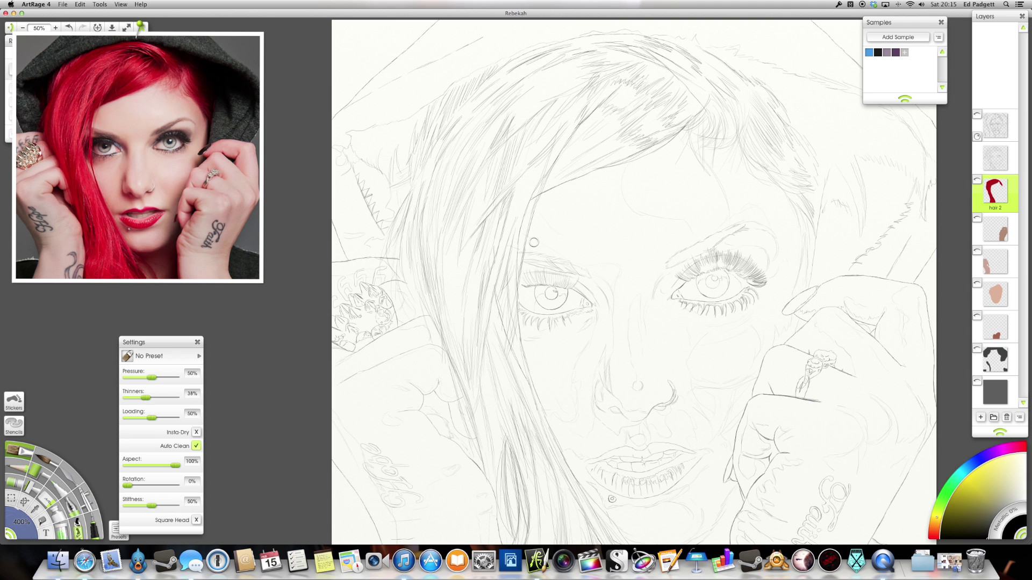
pyautogui.scroll(-3, 583, 237)
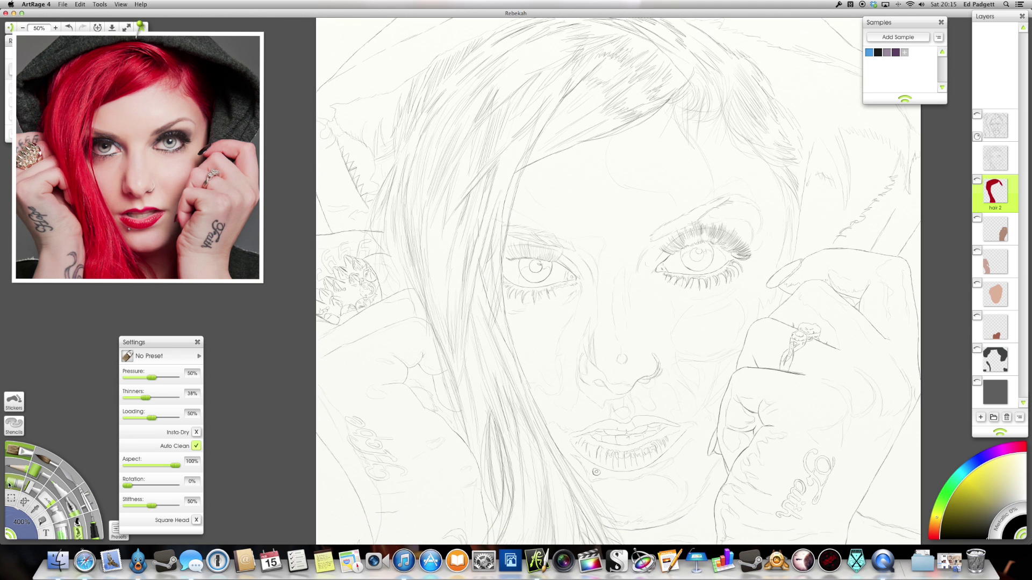
# Set up the pencil at 100% size in bright red and make the detailed drawing layer active
pyautogui.click(21, 479)
pyautogui.moveTo(16, 529); pyautogui.dragTo(48, 528)
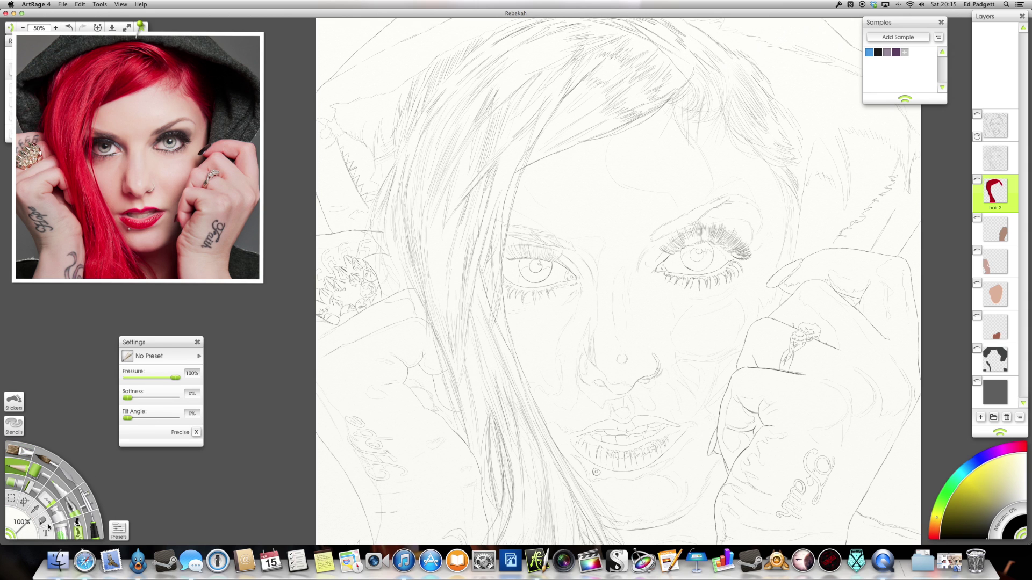
pyautogui.moveTo(977, 475); pyautogui.dragTo(1014, 452)
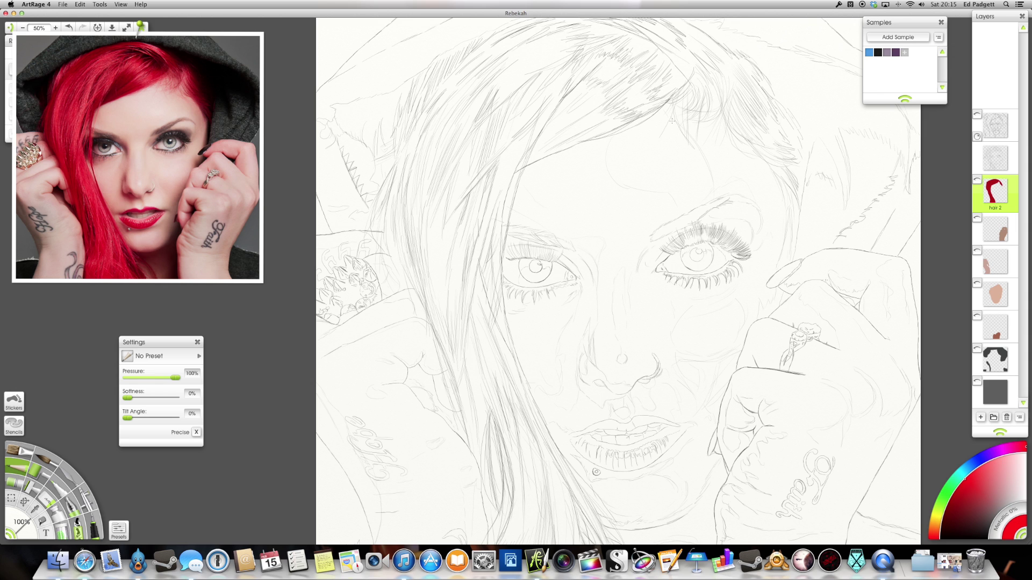
pyautogui.hotkey('ctrl', 'h')
pyautogui.click(995, 158)
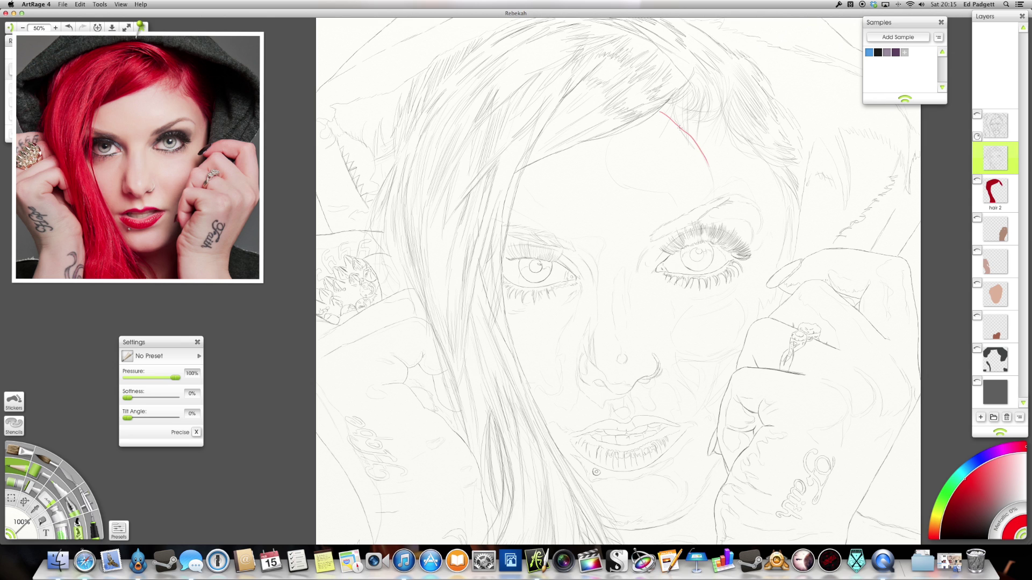
# Trace the light and shadow shapes in red on the forehead, the bridge of the nose and the cheek beside the raised hand
pyautogui.moveTo(679, 127)
pyautogui.mouseDown()
pyautogui.moveTo(717, 192)
pyautogui.moveTo(666, 116)
pyautogui.mouseUp()
pyautogui.moveTo(614, 184); pyautogui.dragTo(659, 192)
pyautogui.moveTo(621, 269)
pyautogui.mouseDown()
pyautogui.moveTo(625, 328)
pyautogui.moveTo(703, 355)
pyautogui.moveTo(739, 348)
pyautogui.moveTo(730, 297)
pyautogui.mouseUp()
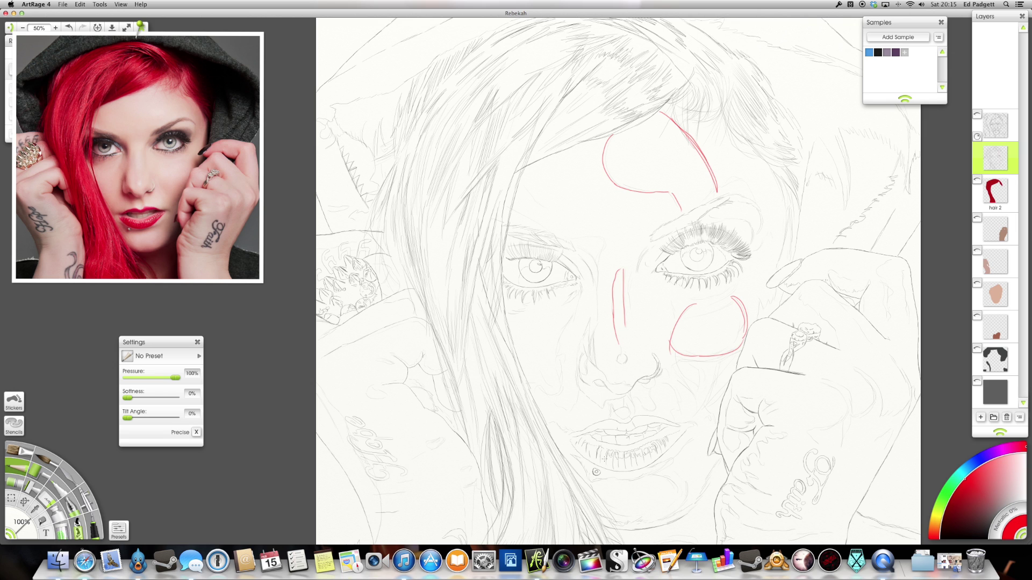
# Trace the tonal shapes in red on both hands, above and below the lips, and on the cheek nearest the long hair
pyautogui.scroll(-5, 795, 351)
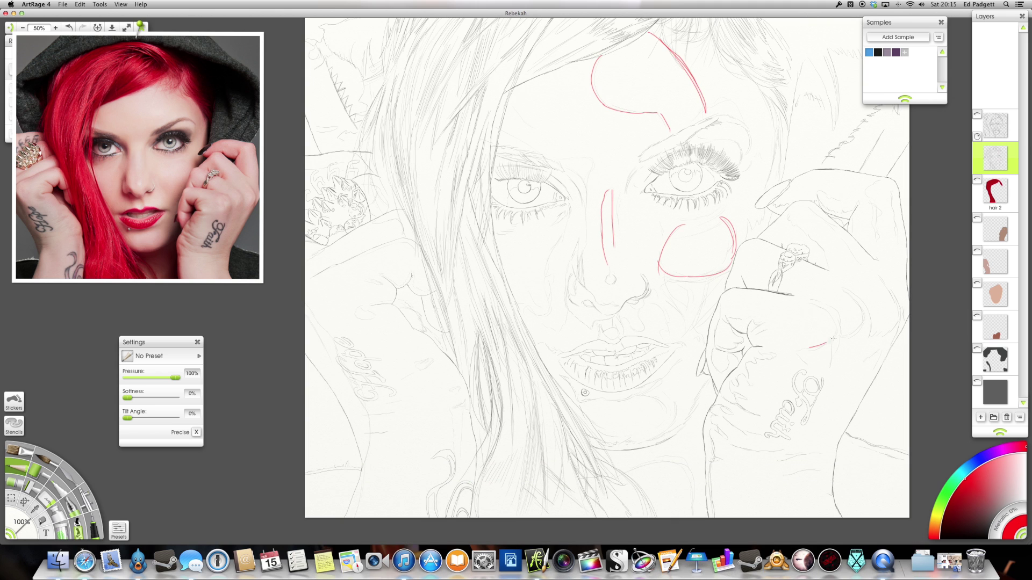
pyautogui.moveTo(803, 300); pyautogui.dragTo(857, 334)
pyautogui.moveTo(880, 281); pyautogui.dragTo(894, 325)
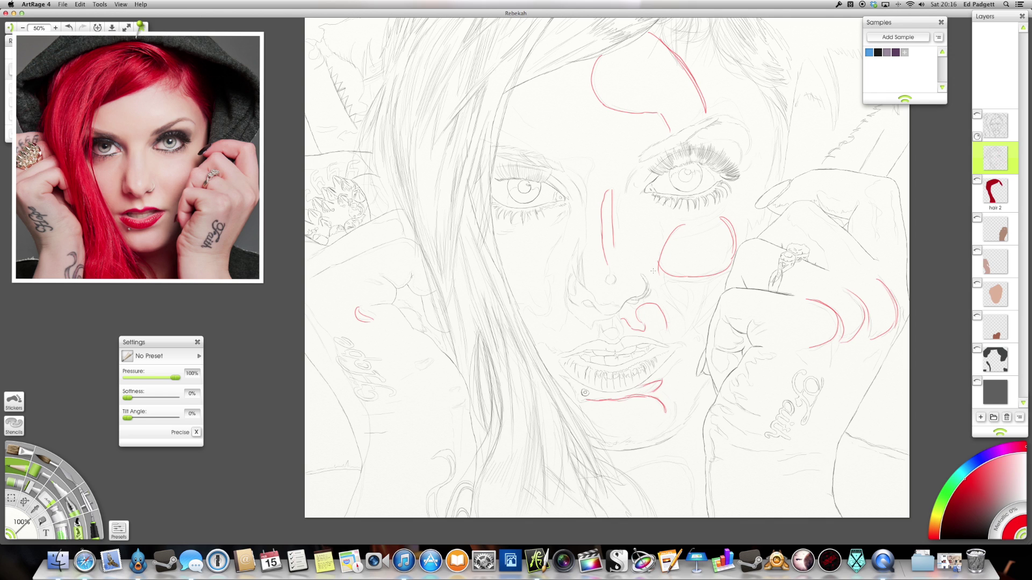
pyautogui.moveTo(551, 309)
pyautogui.mouseDown()
pyautogui.moveTo(542, 270)
pyautogui.moveTo(566, 214)
pyautogui.moveTo(551, 284)
pyautogui.mouseUp()
pyautogui.moveTo(247, 136)
pyautogui.moveTo(526, 273); pyautogui.dragTo(508, 307)
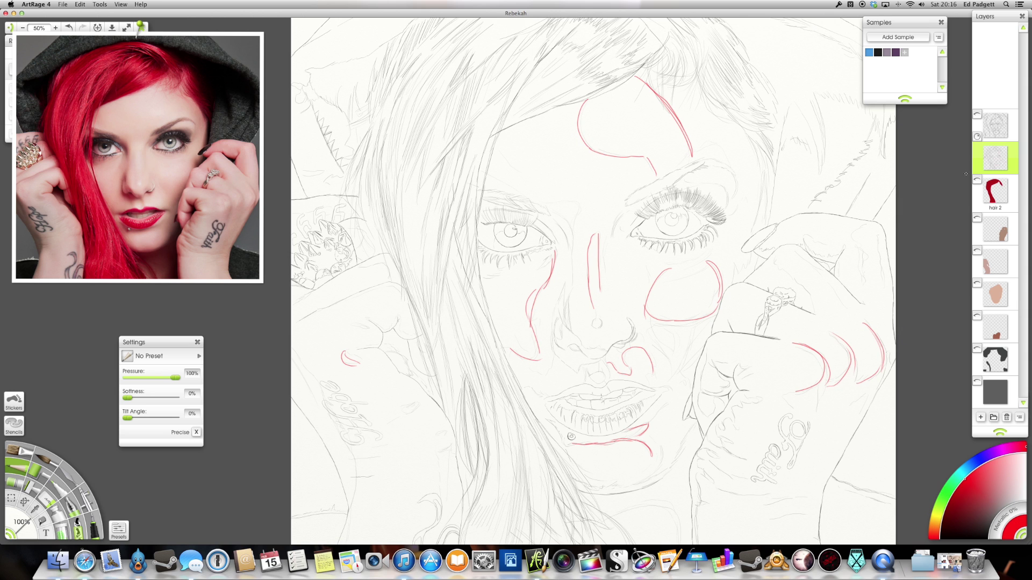
# Select the layer holding the flat face colour and make it visible beneath the line drawing
pyautogui.moveTo(997, 151)
pyautogui.moveTo(169, 172)
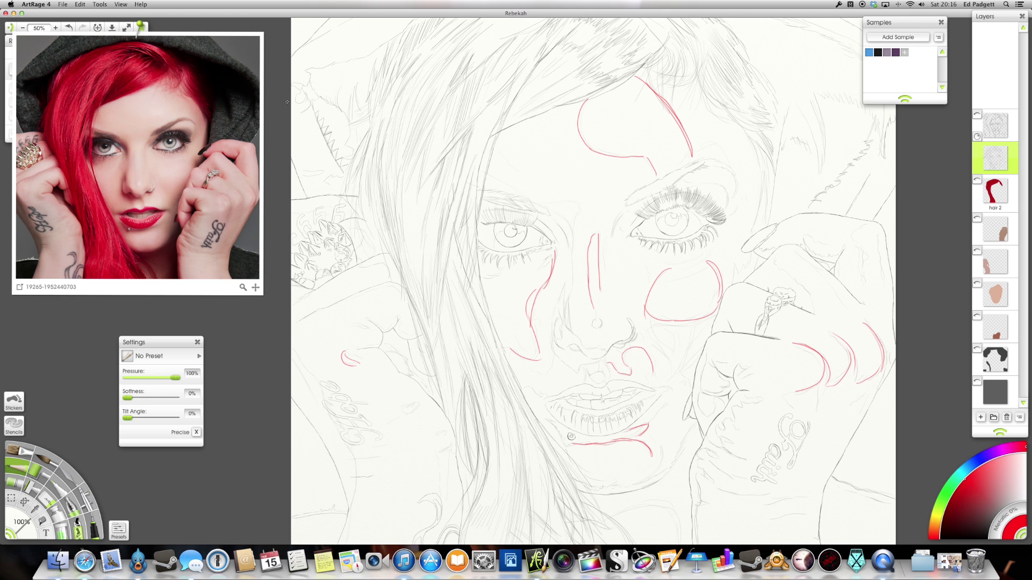
pyautogui.click(997, 300)
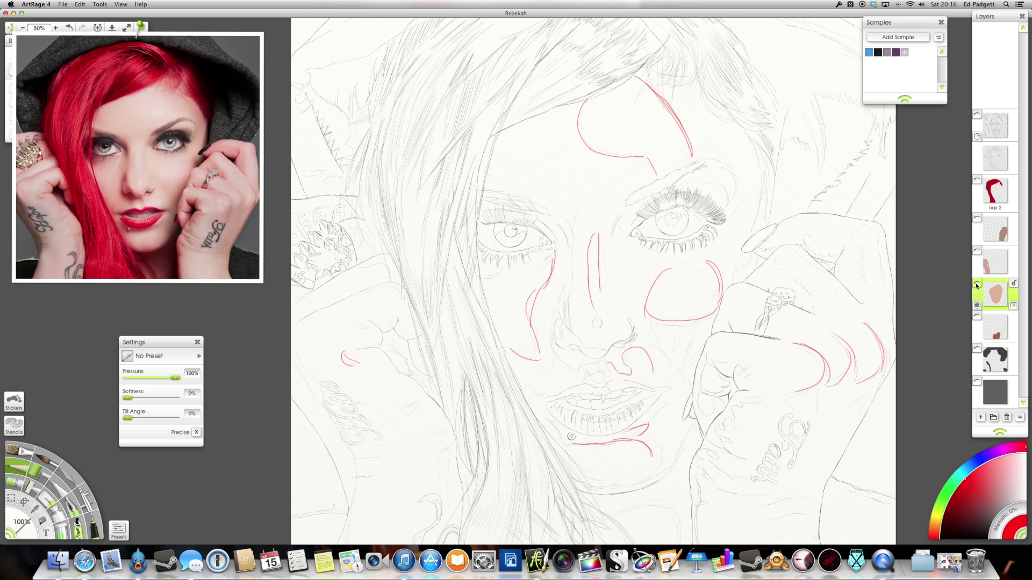
pyautogui.click(977, 305)
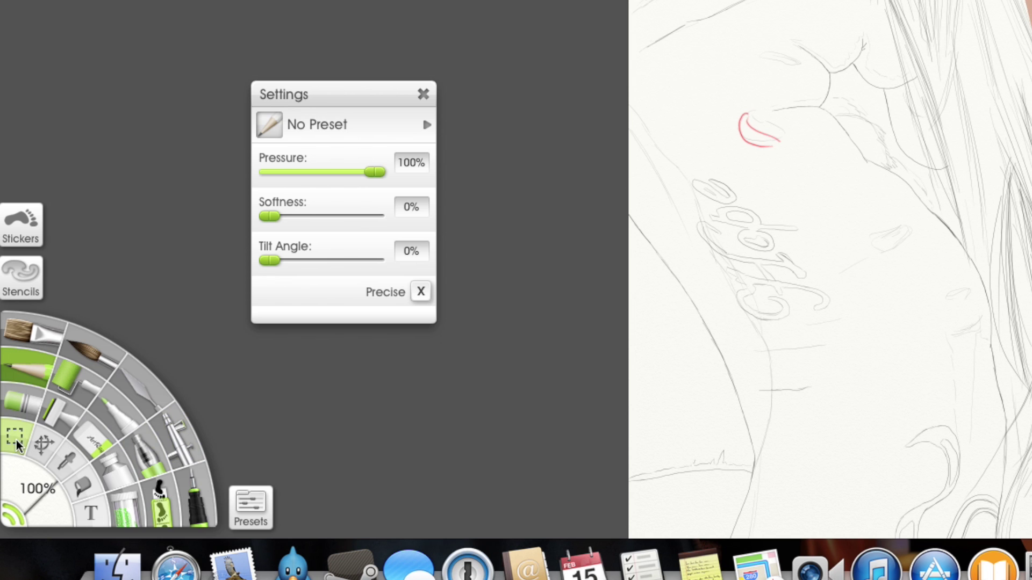
# Switch to the polygon selection tool and set its mode to Add
pyautogui.click(12, 500)
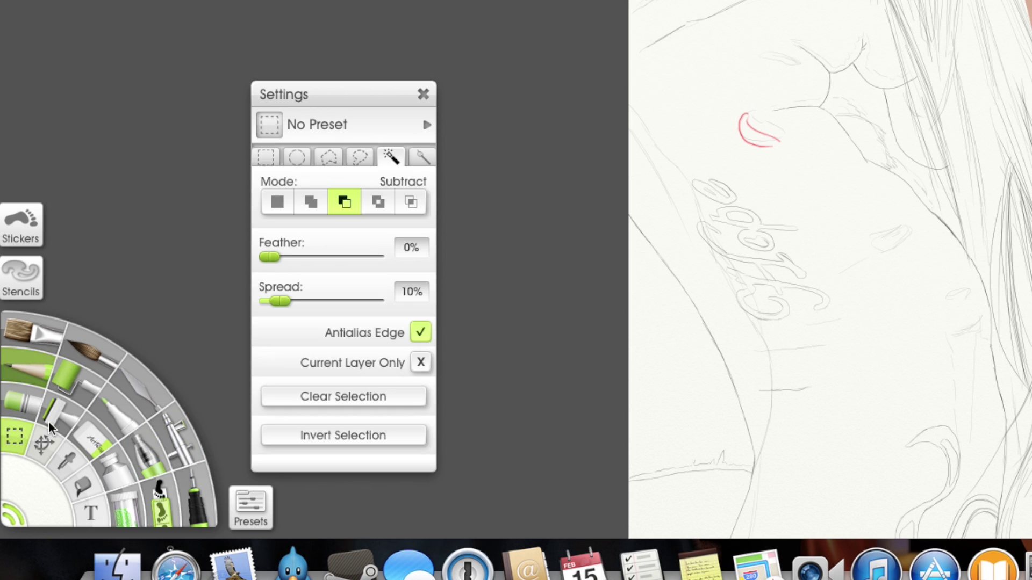
pyautogui.click(328, 159)
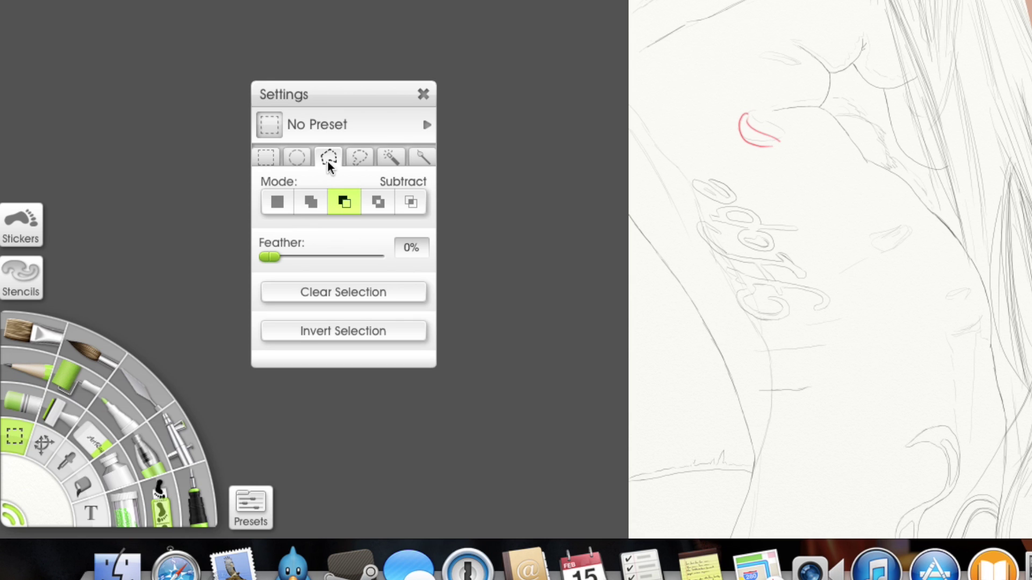
pyautogui.click(310, 202)
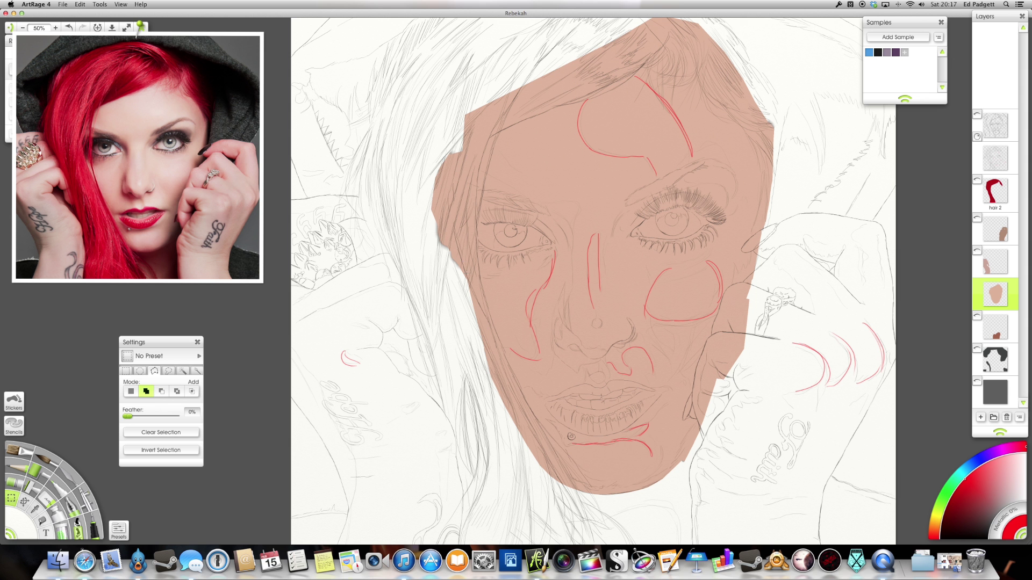
# Examine how the flat face colour's edges follow the pencil outline around the jaw, lips, cheeks, fingers and forehead
pyautogui.press('super+equal')
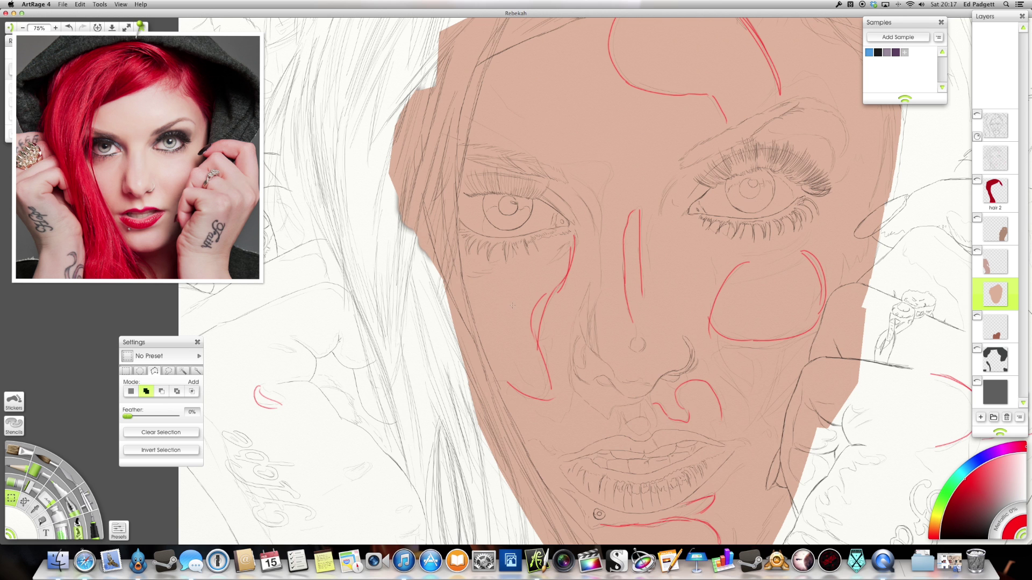
pyautogui.press('super+equal')
pyautogui.scroll(-5, 512, 305)
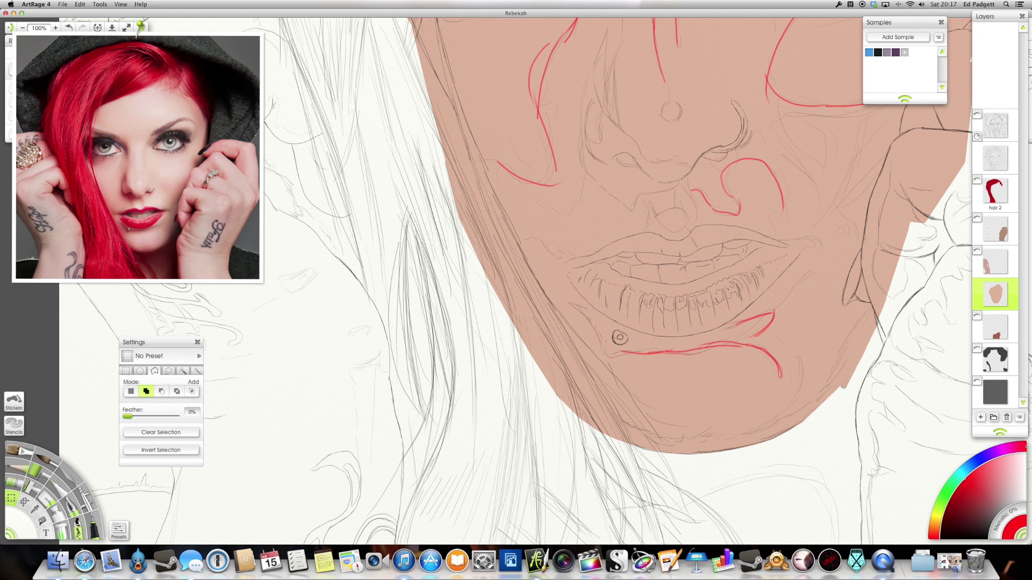
pyautogui.scroll(3, 889, 294)
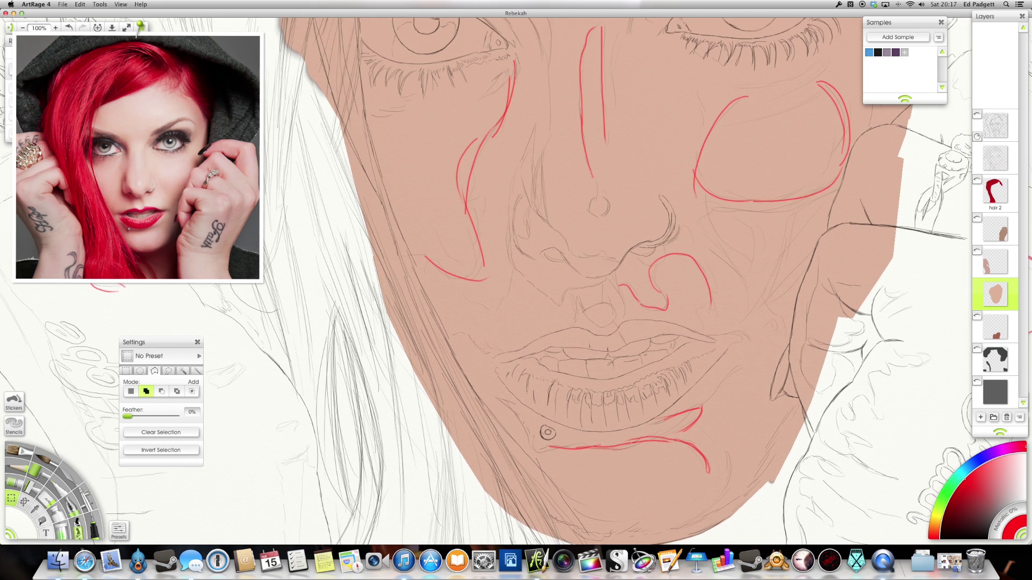
pyautogui.press('super+minus')
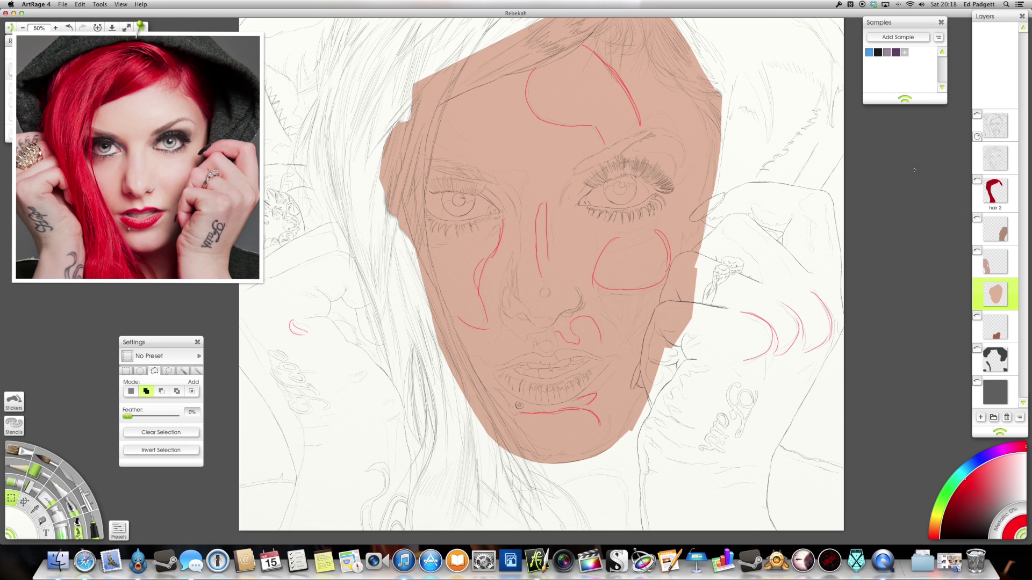
pyautogui.moveTo(534, 165); pyautogui.dragTo(545, 223)
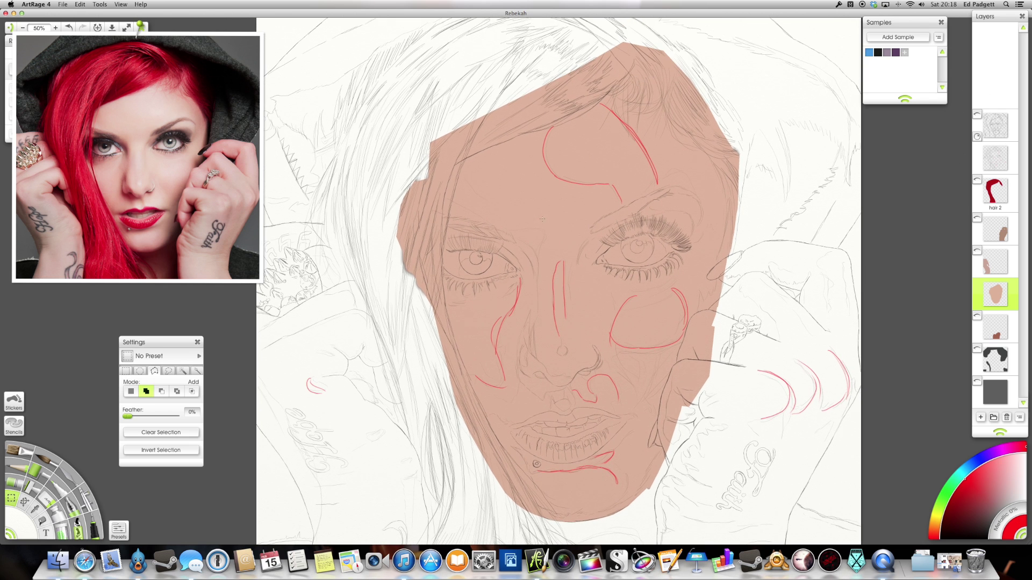
pyautogui.scroll(-1, 542, 219)
pyautogui.scroll(-2, 553, 280)
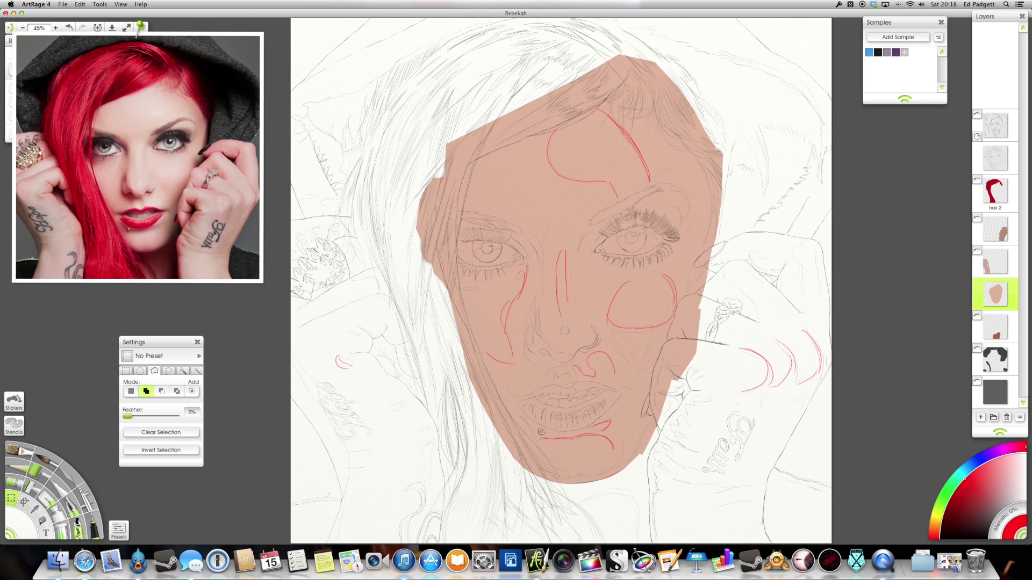
pyautogui.scroll(-1, 557, 203)
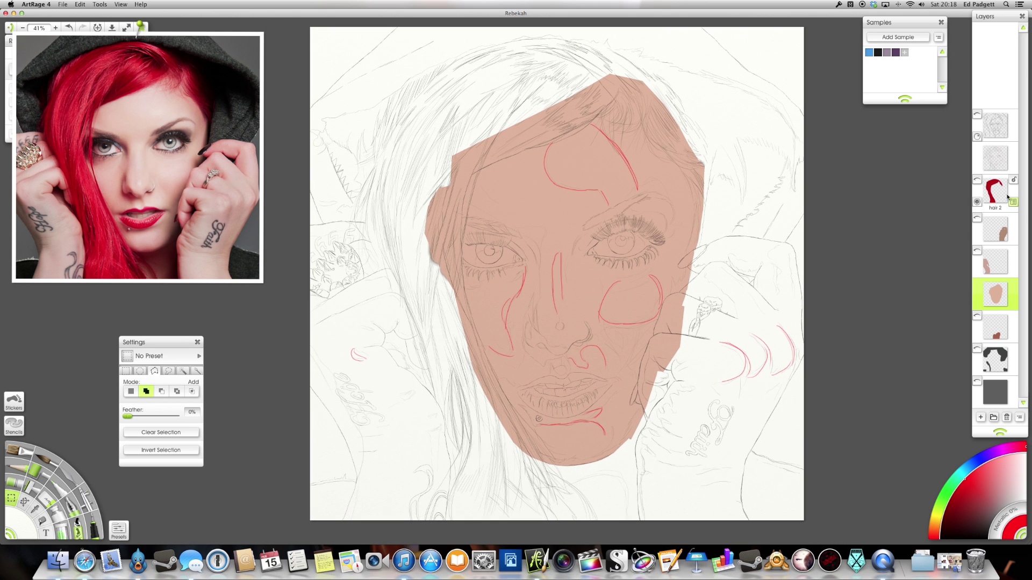
# Show the red hair 2 layer and the brown base colour layer of the hand with the Faith tattoo
pyautogui.click(978, 181)
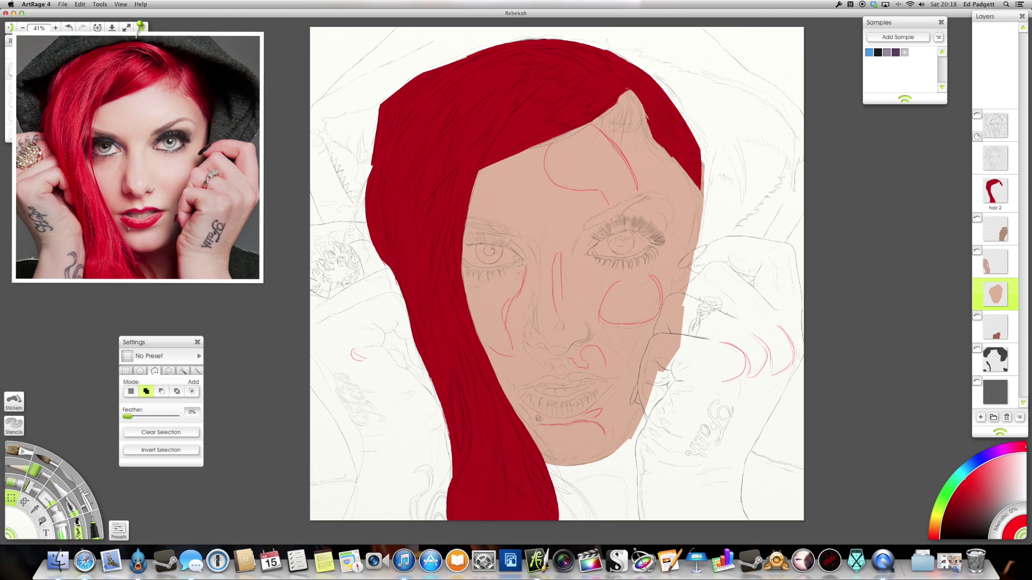
pyautogui.moveTo(155, 74)
pyautogui.moveTo(141, 134)
pyautogui.click(977, 218)
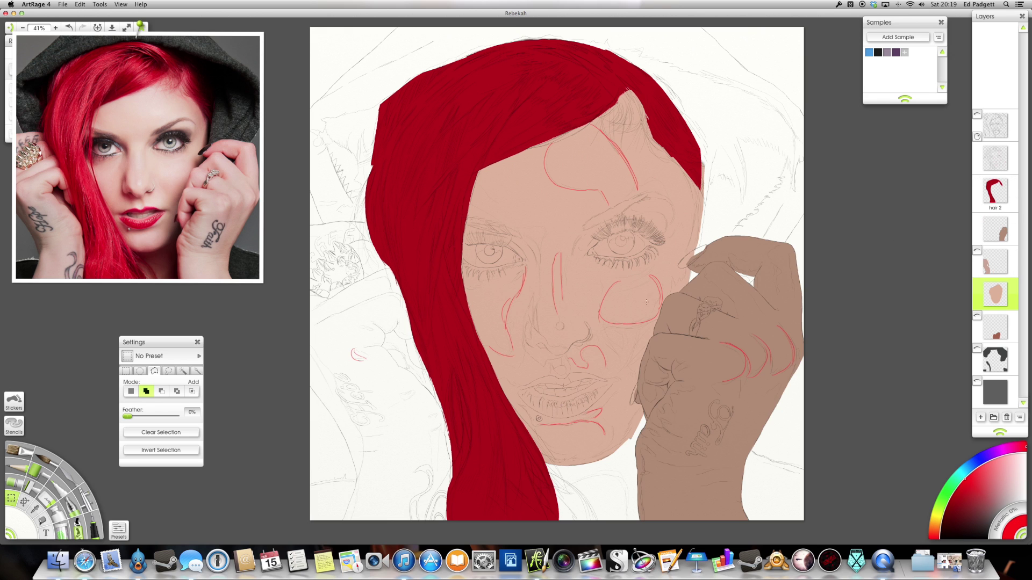
# Draw a polygon selection around the thumb side of the hand and forearm with the Faith tattoo, down to the canvas edge
pyautogui.scroll(3, 662, 325)
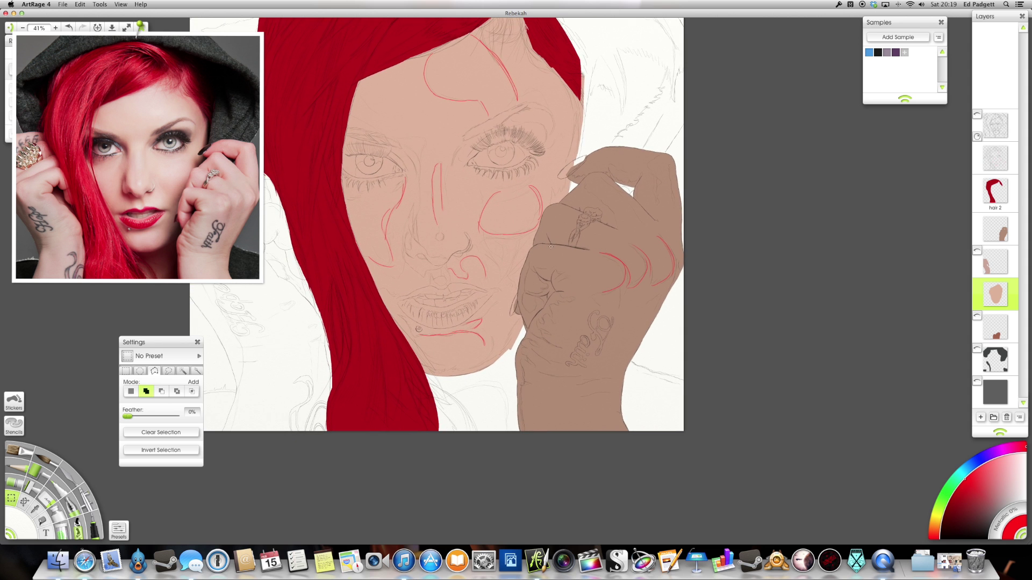
pyautogui.scroll(5, 555, 248)
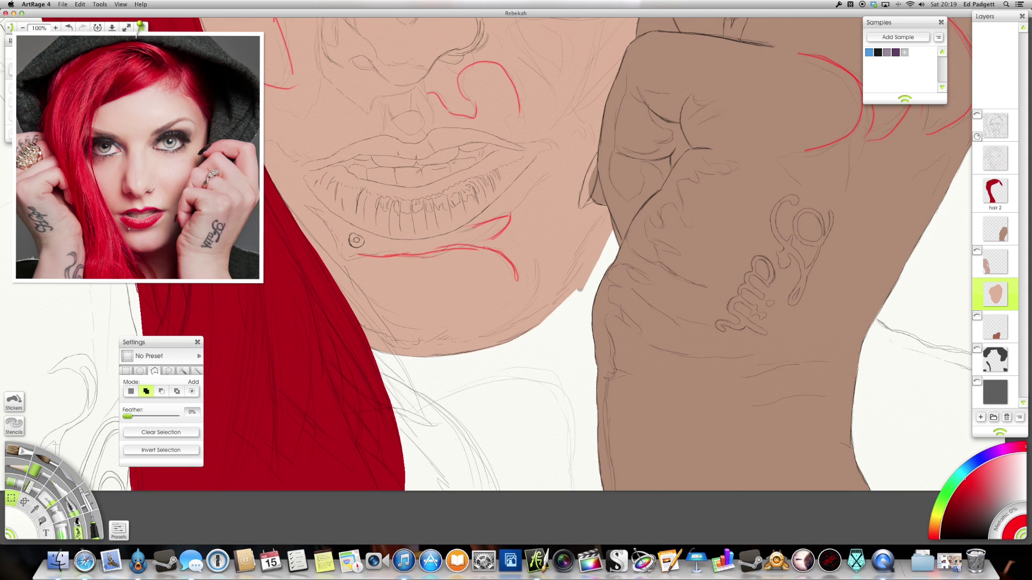
pyautogui.moveTo(606, 500)
pyautogui.mouseDown()
pyautogui.moveTo(592, 308)
pyautogui.moveTo(655, 189)
pyautogui.moveTo(742, 232)
pyautogui.moveTo(786, 483)
pyautogui.moveTo(748, 519)
pyautogui.moveTo(662, 503)
pyautogui.mouseUp()
pyautogui.scroll(6, 641, 134)
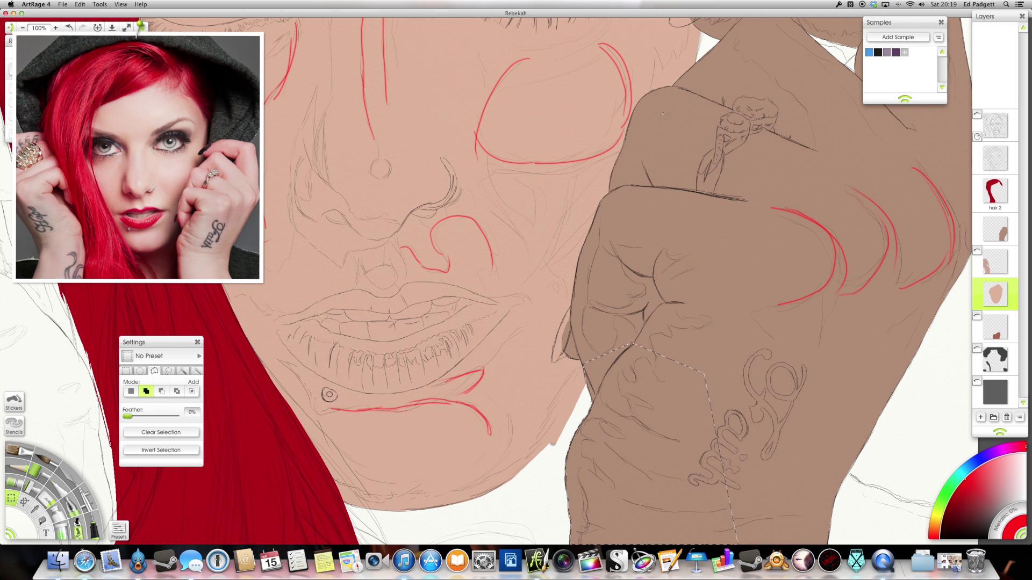
pyautogui.moveTo(667, 132); pyautogui.dragTo(616, 188)
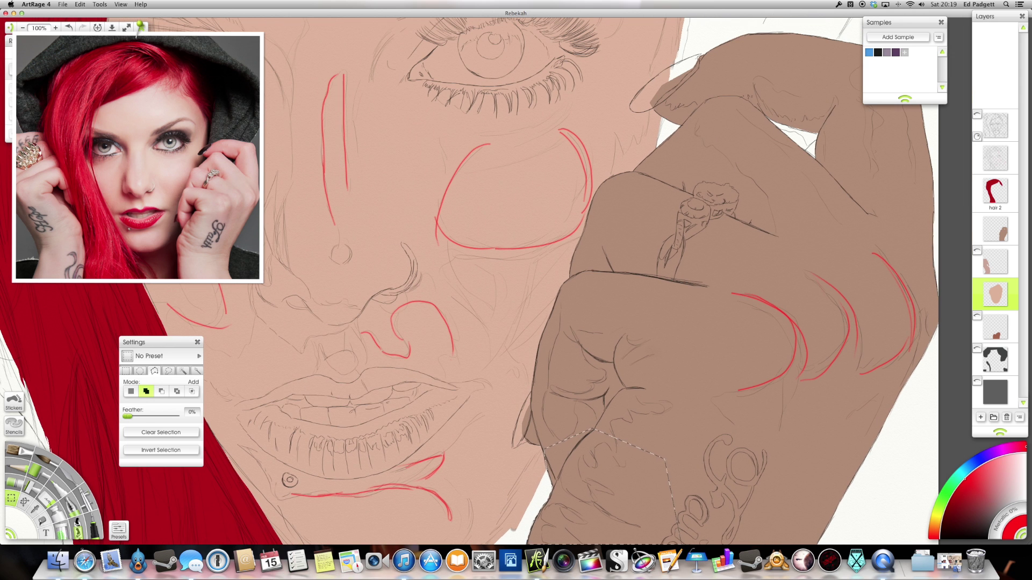
pyautogui.moveTo(766, 420); pyautogui.dragTo(634, 294)
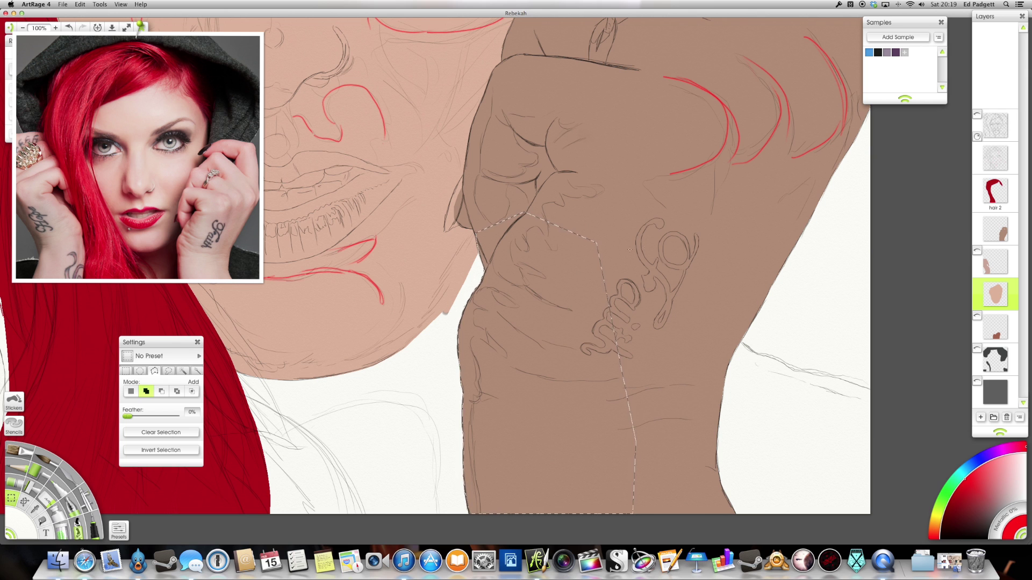
pyautogui.press('super+minus')
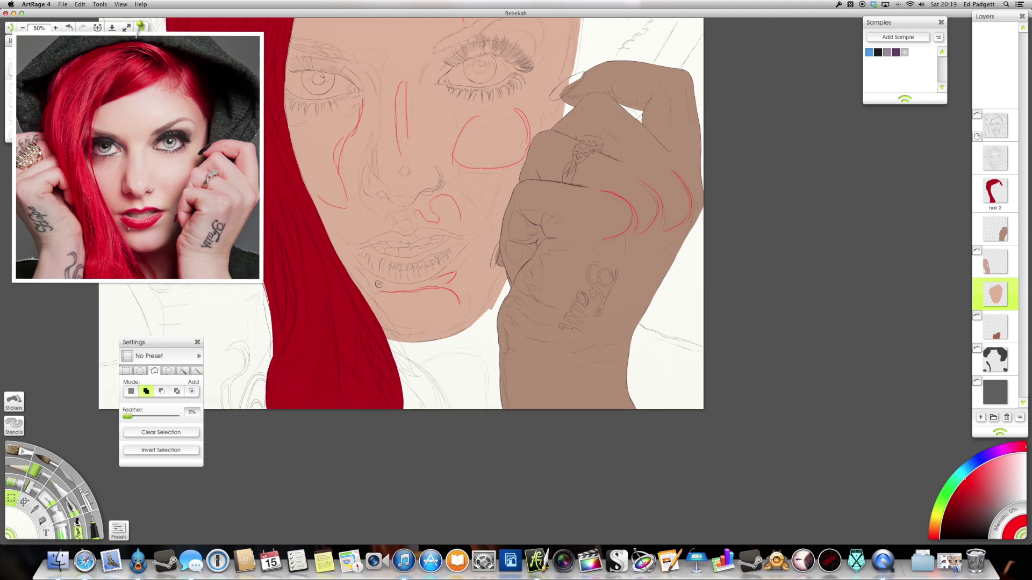
# Show the pinkish base colour layer of the other hand, beside the long red hair
pyautogui.moveTo(234, 235)
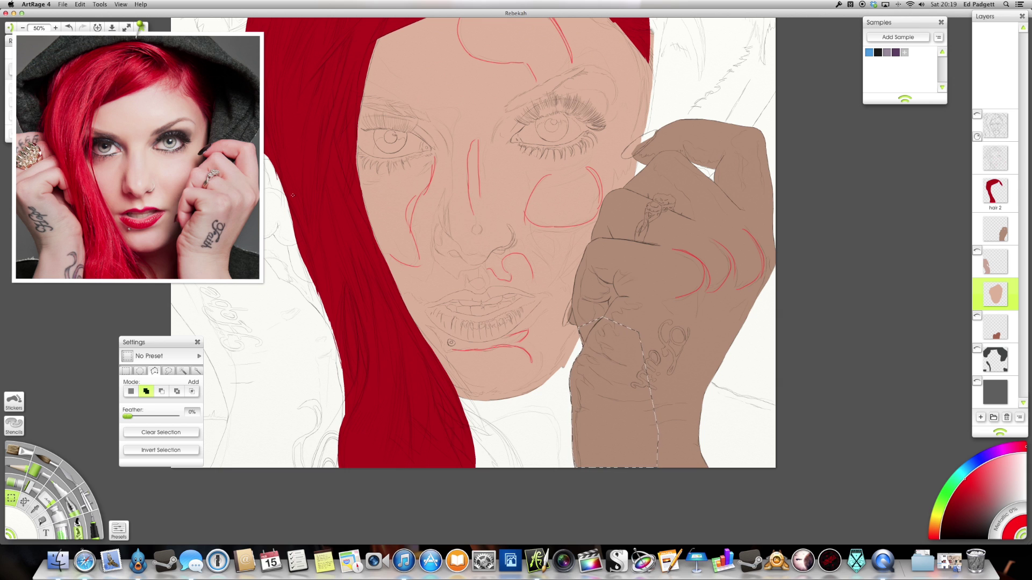
pyautogui.moveTo(246, 262)
pyautogui.click(977, 250)
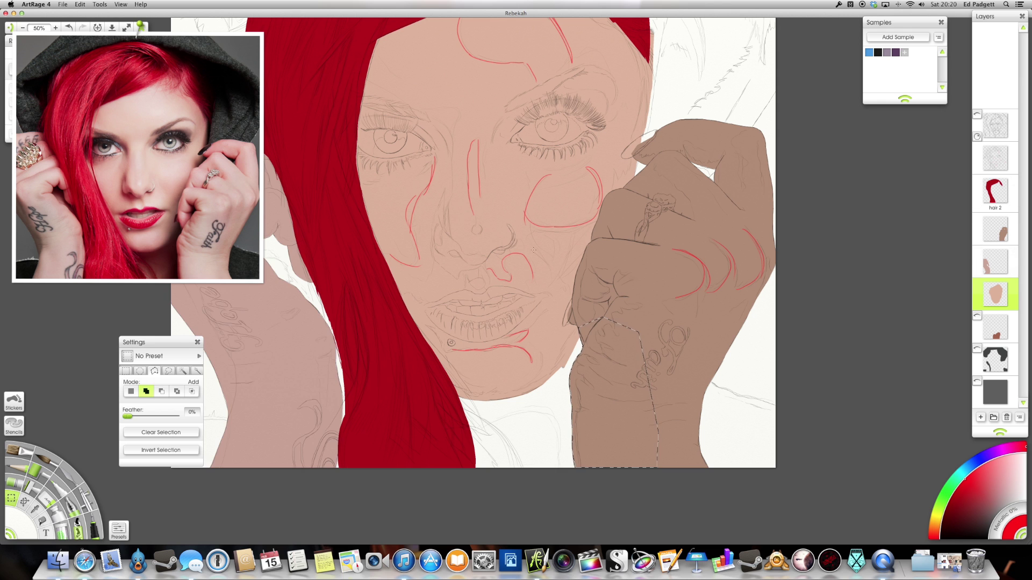
# Switch to the Oil Brush and clear the polygon selection around the hand and forearm with the Faith tattoo
pyautogui.hscroll(-5, 538, 241)
pyautogui.hscroll(-4, 488, 333)
pyautogui.scroll(2, 487, 333)
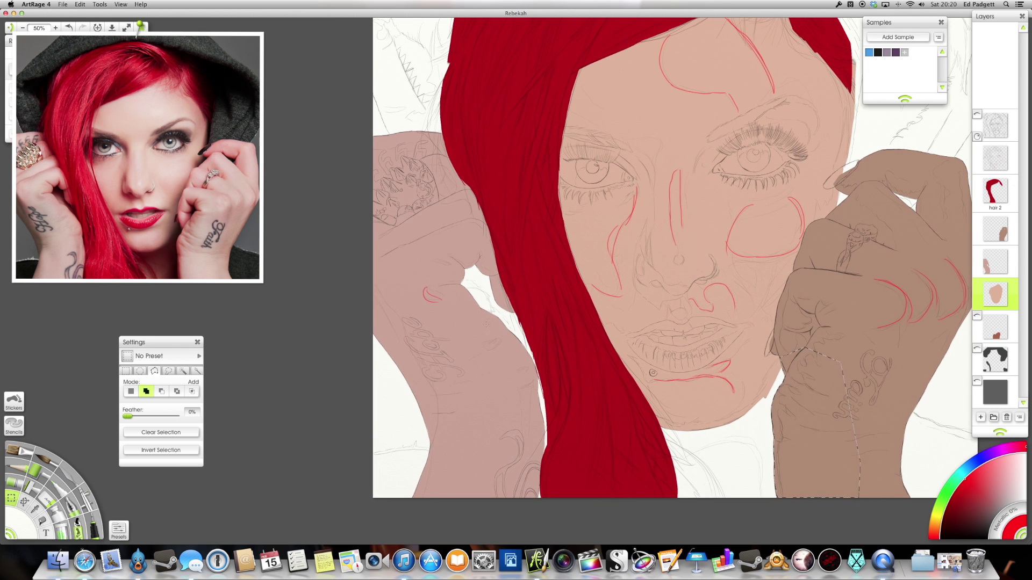
pyautogui.scroll(-2, 486, 325)
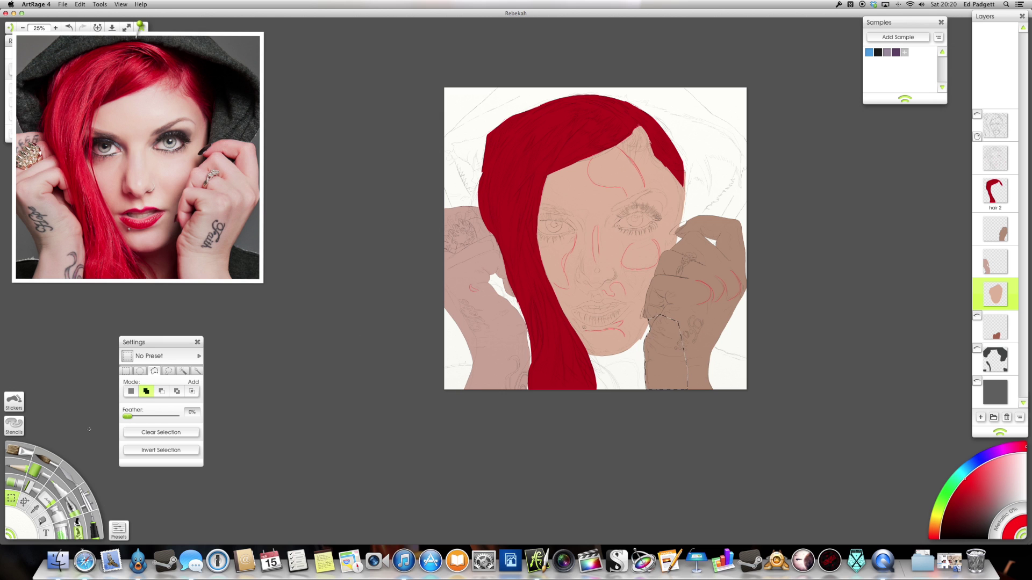
pyautogui.press('o')
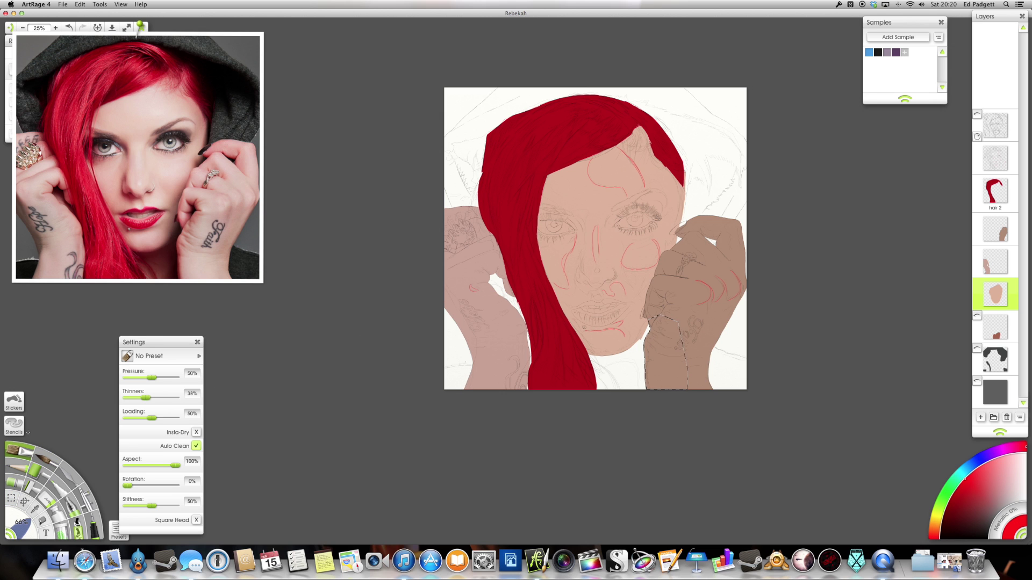
pyautogui.press('super+equal')
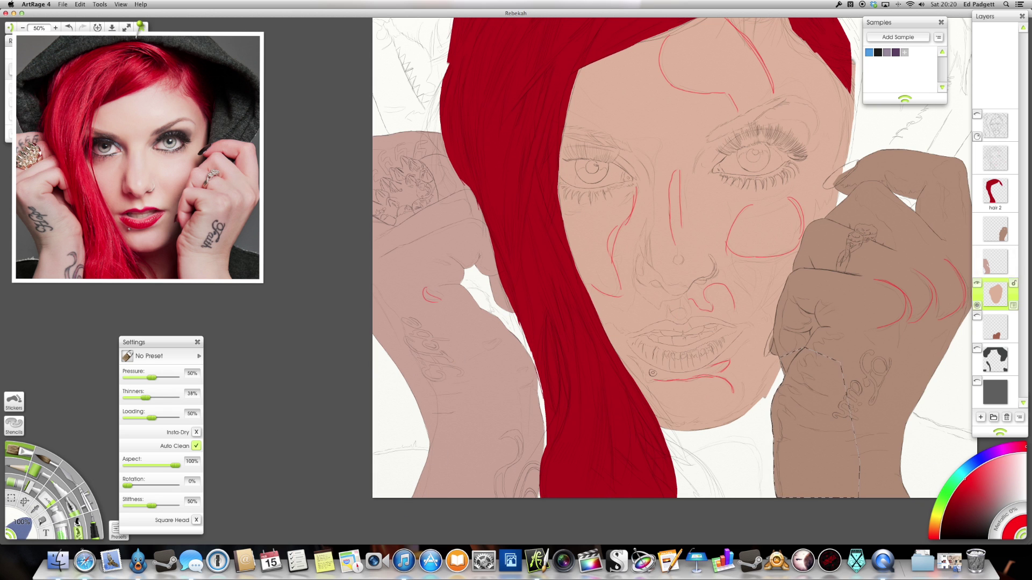
pyautogui.press('super+d')
# Show the base colour layers of the neck, the dark hood and the grey background to view the whole flat-coloured portrait
pyautogui.click(977, 317)
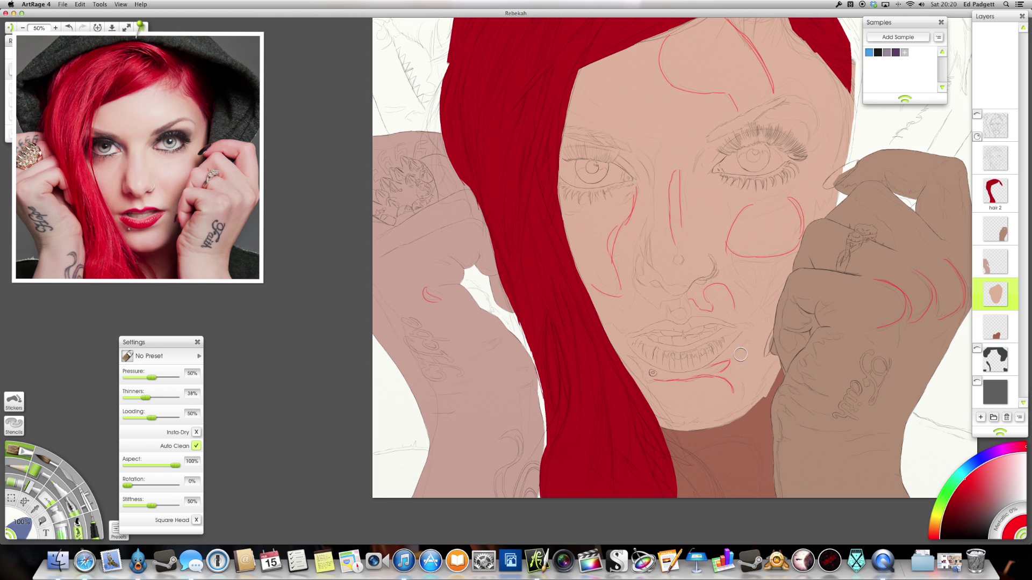
pyautogui.click(976, 349)
pyautogui.press('super+minus')
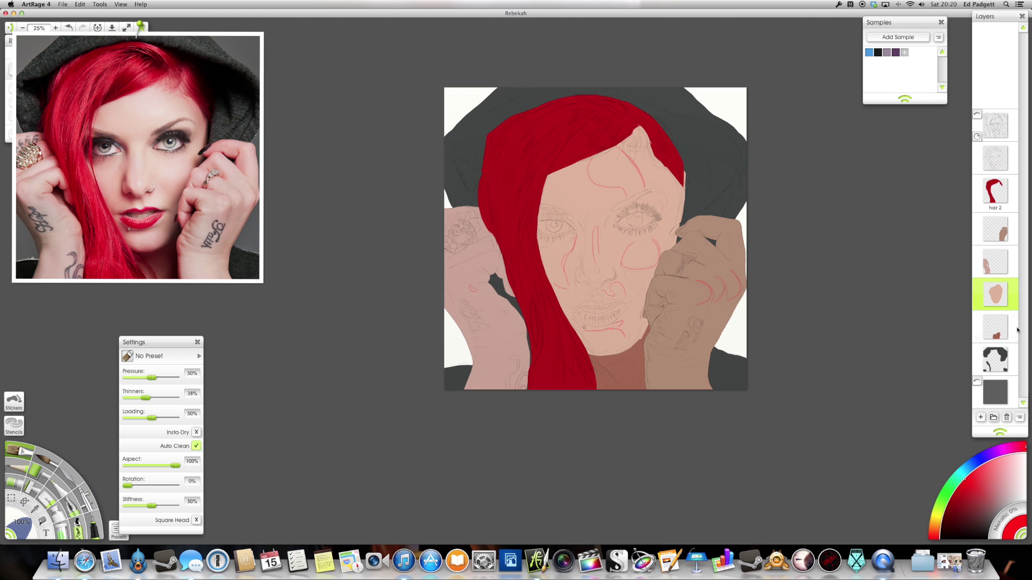
pyautogui.moveTo(977, 387)
pyautogui.moveTo(623, 288); pyautogui.dragTo(631, 296)
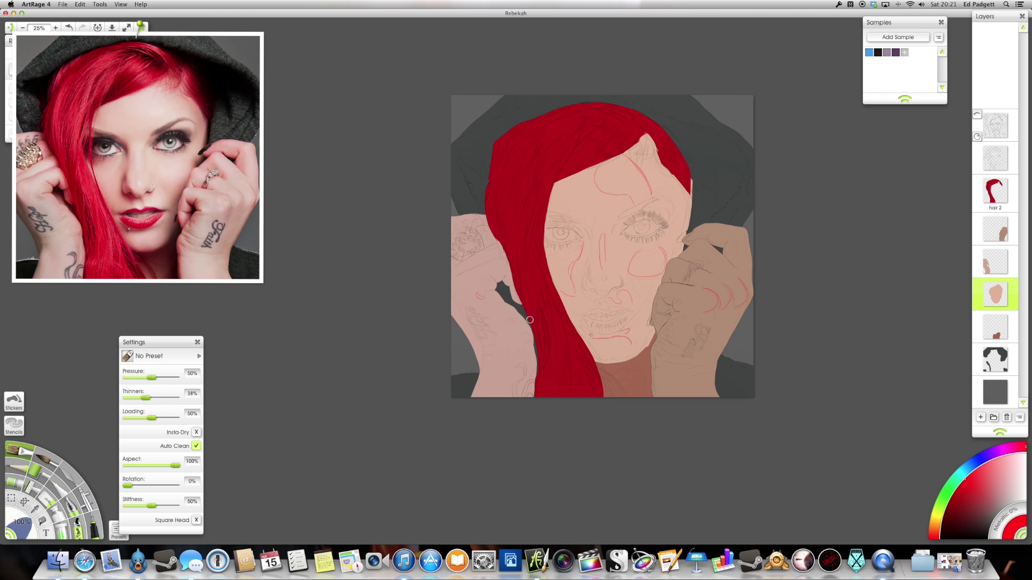
pyautogui.hscroll(2, 529, 320)
pyautogui.scroll(1, 511, 325)
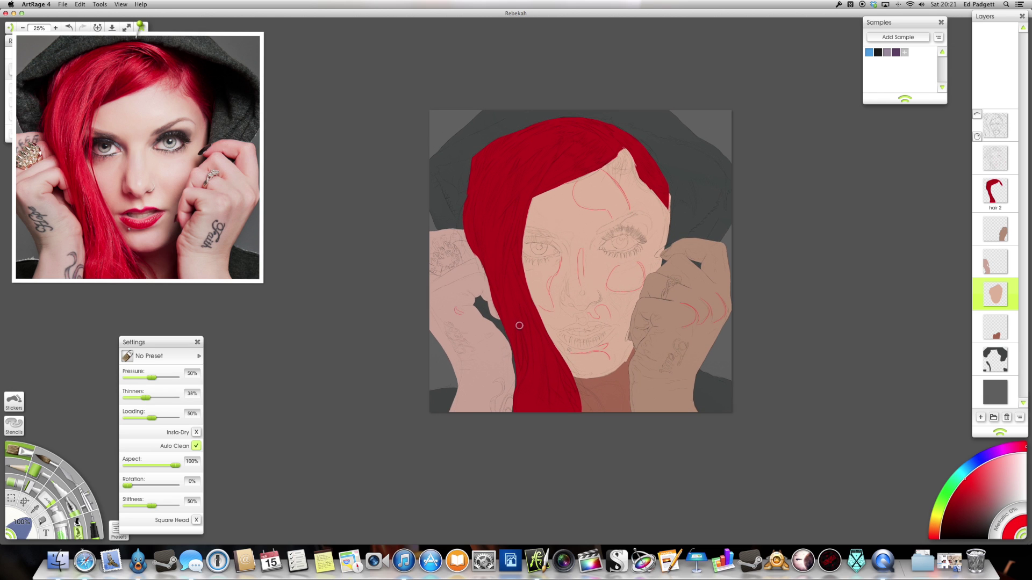